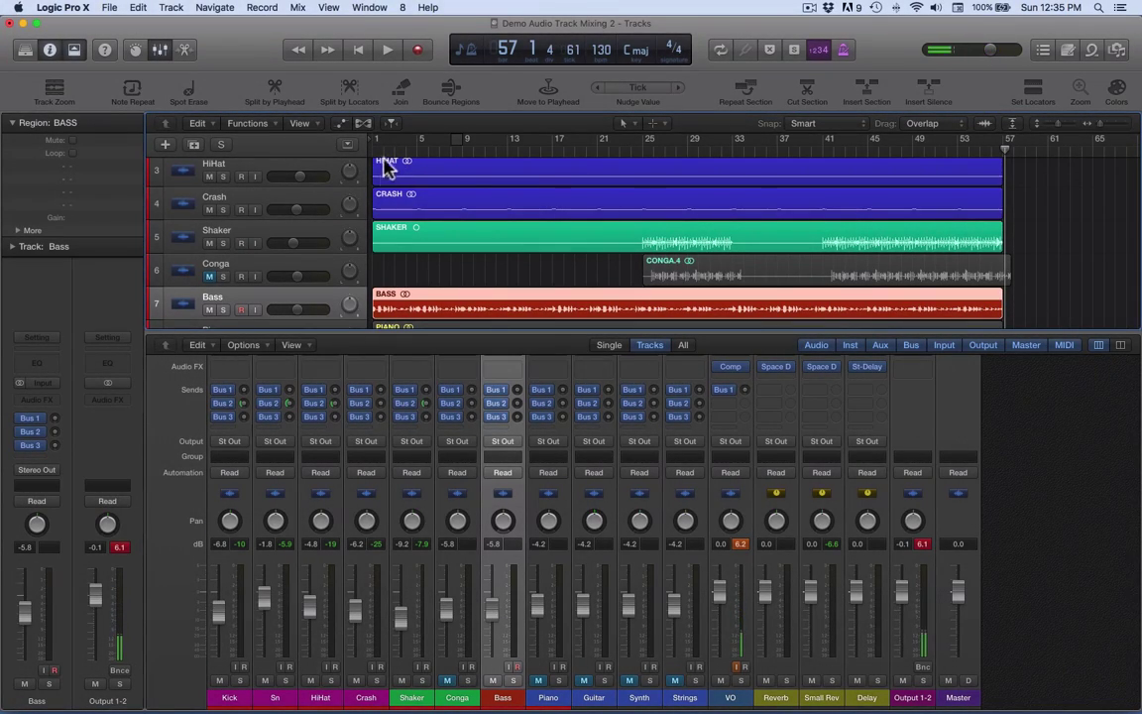
Play the song from the start and set a cycle range looping bars 1–9.
key(Return)
key(space)
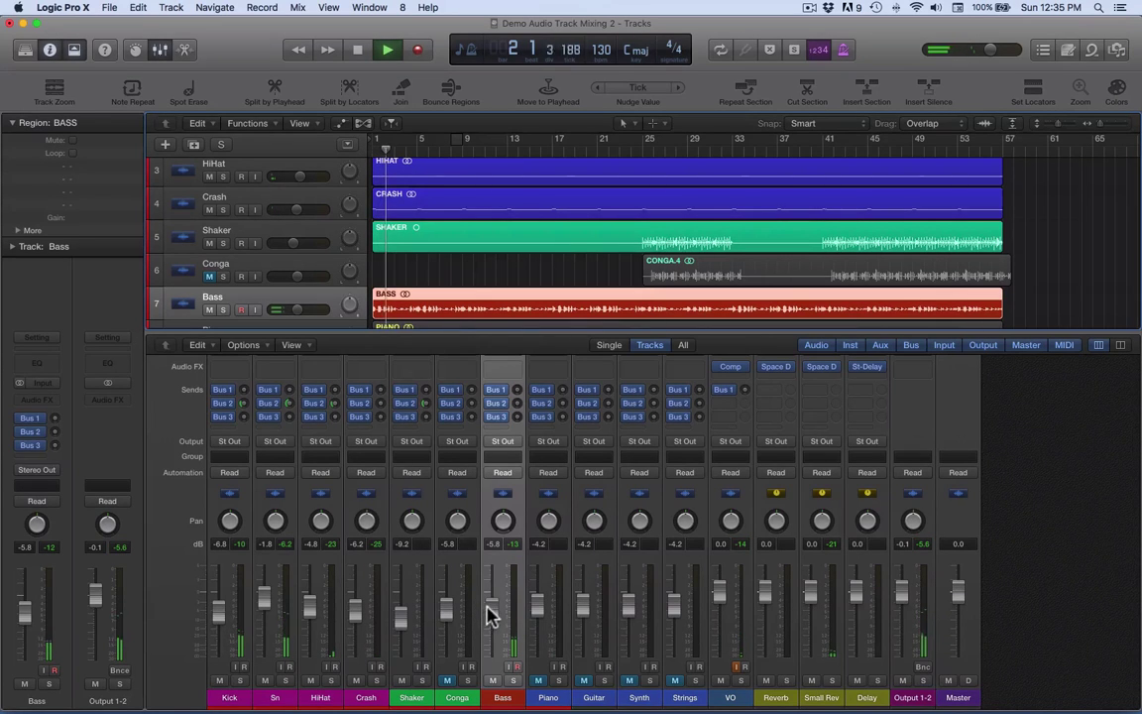
drag(377, 142, 461, 149)
Raise the Bass fader from -5.8 to -3.5 dB, enlarge the mixer rows, and stop playback.
drag(493, 602, 495, 605)
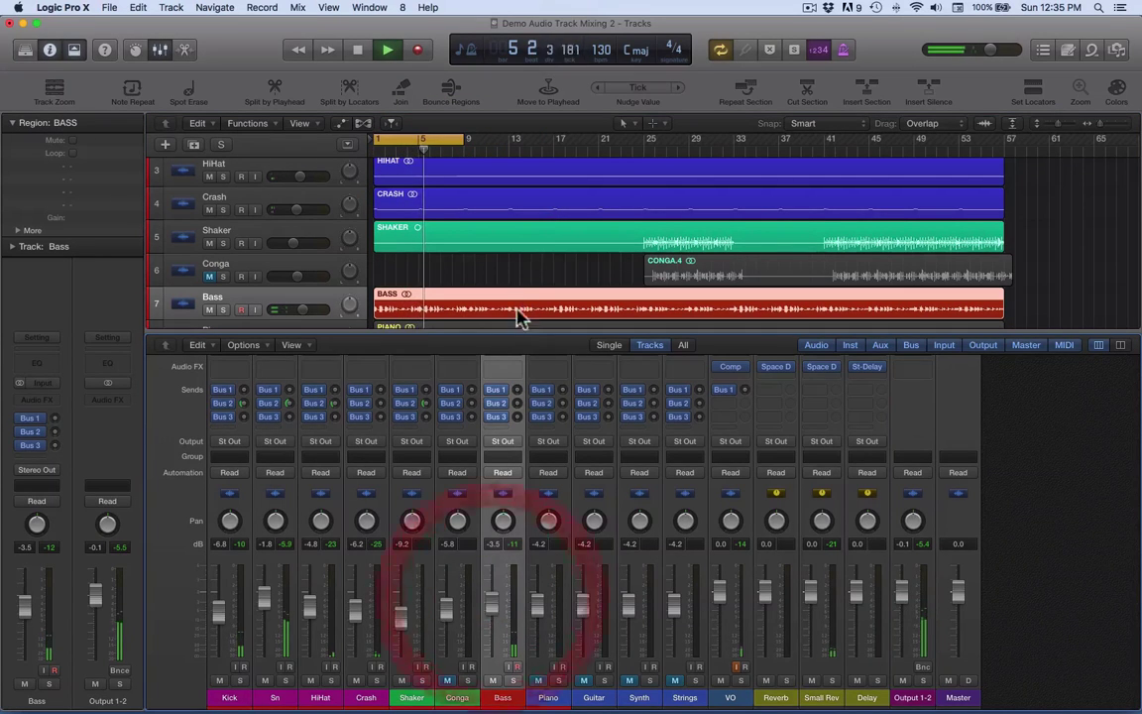
drag(515, 331, 516, 194)
key(space)
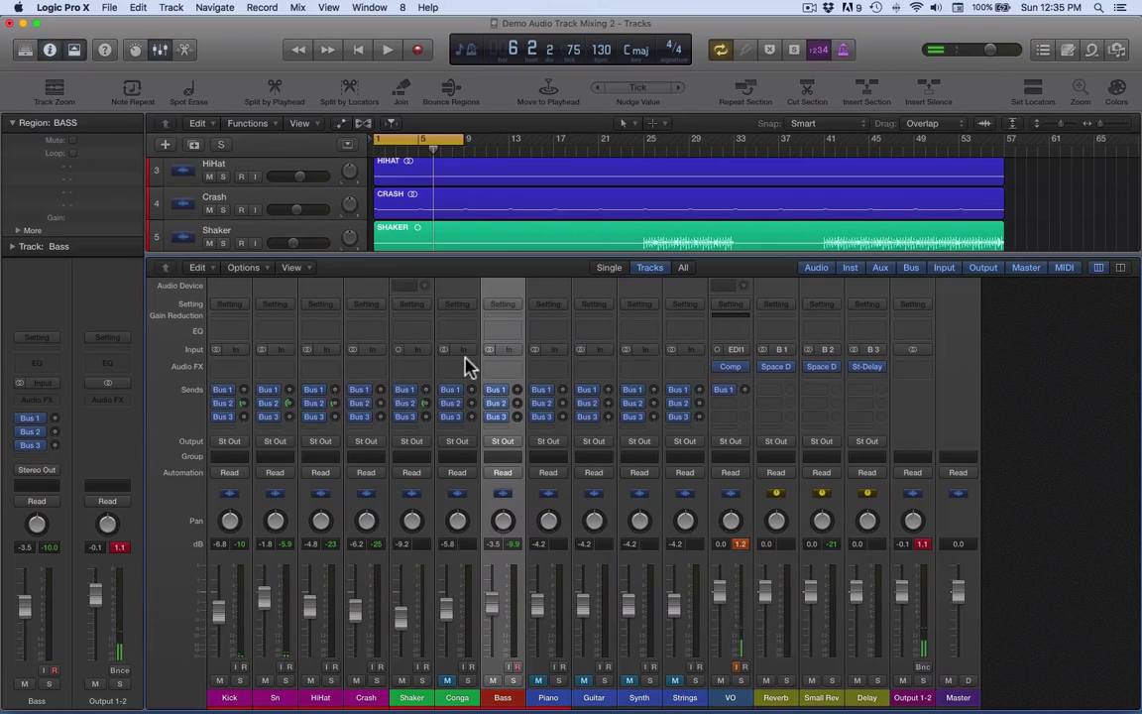
Add Channel EQ from the Bass strip's EQ display, leaving the Audio FX plug-in list unchanged.
click(511, 327)
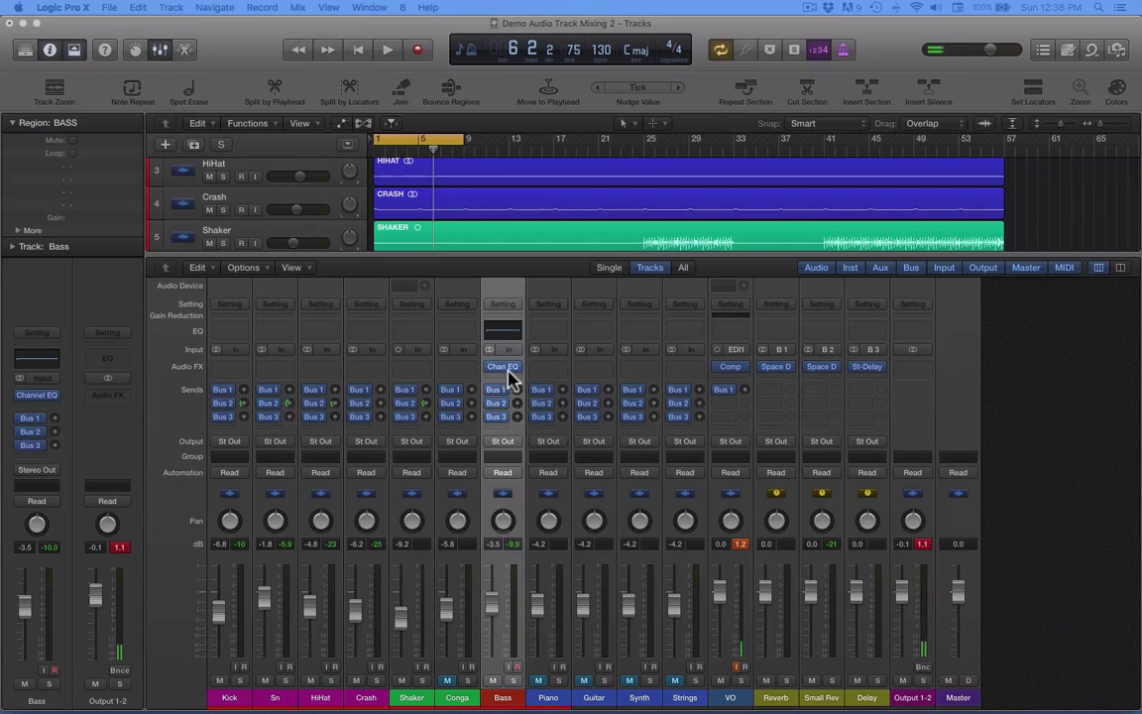
click(509, 375)
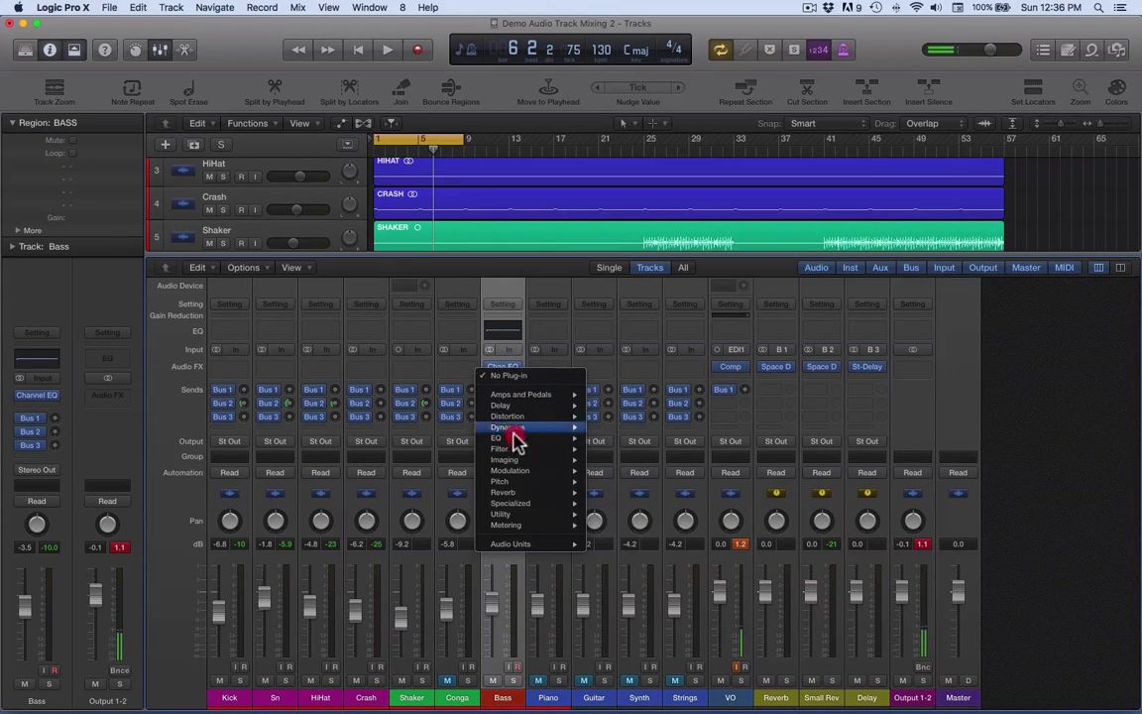
mouse_move(555, 441)
mouse_move(617, 439)
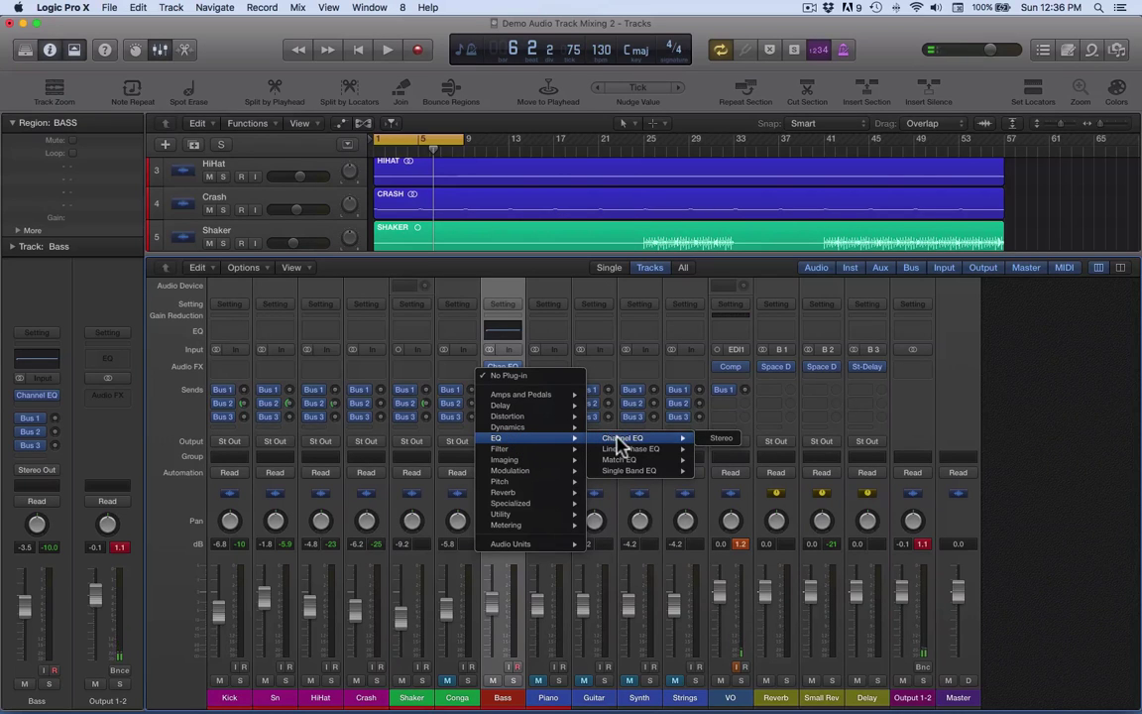
click(463, 371)
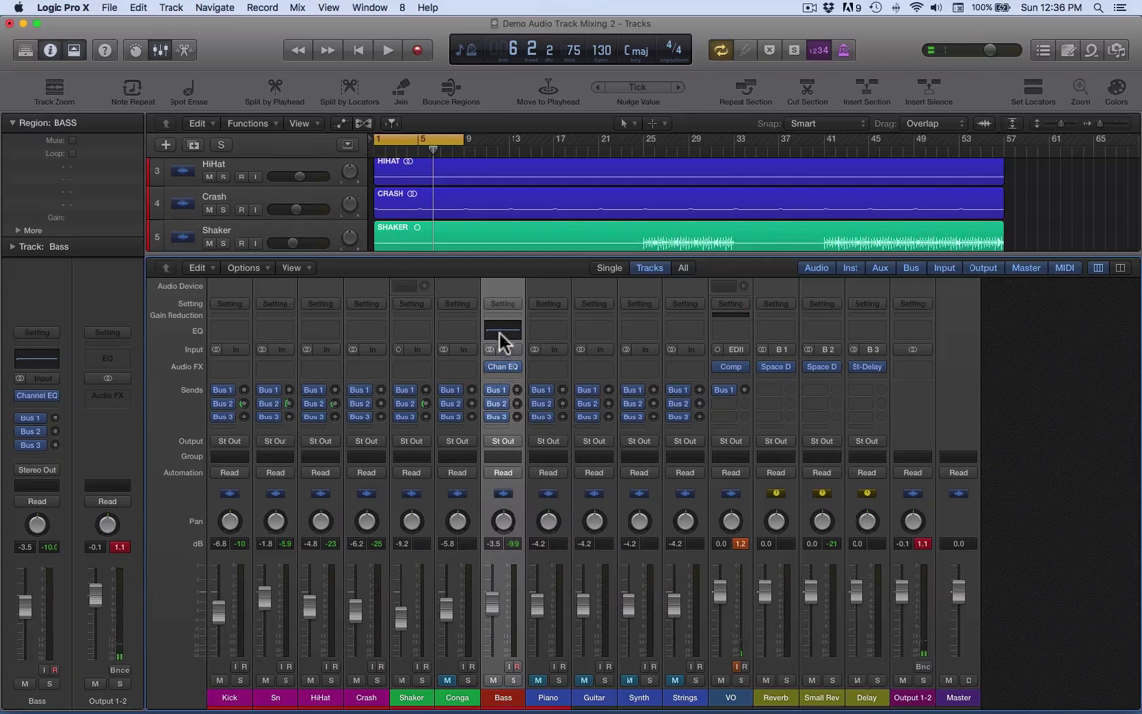
Open the Bass Channel EQ window, move it right, and shrink it slightly.
click(500, 336)
click(505, 335)
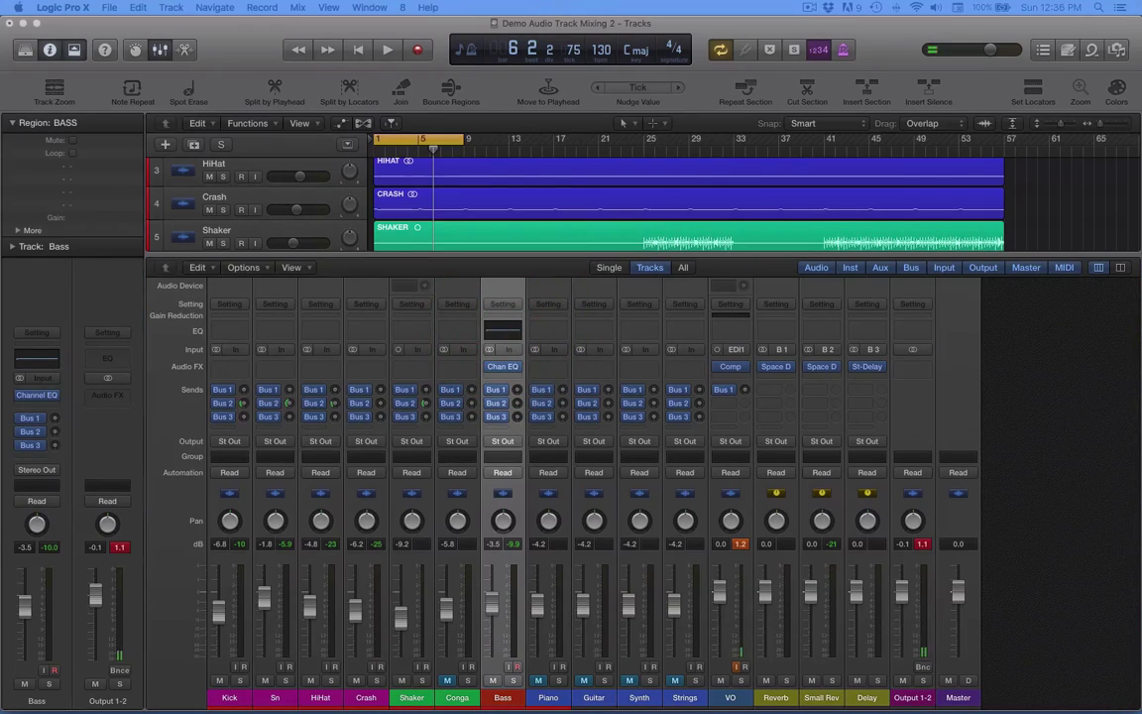
drag(434, 72, 778, 71)
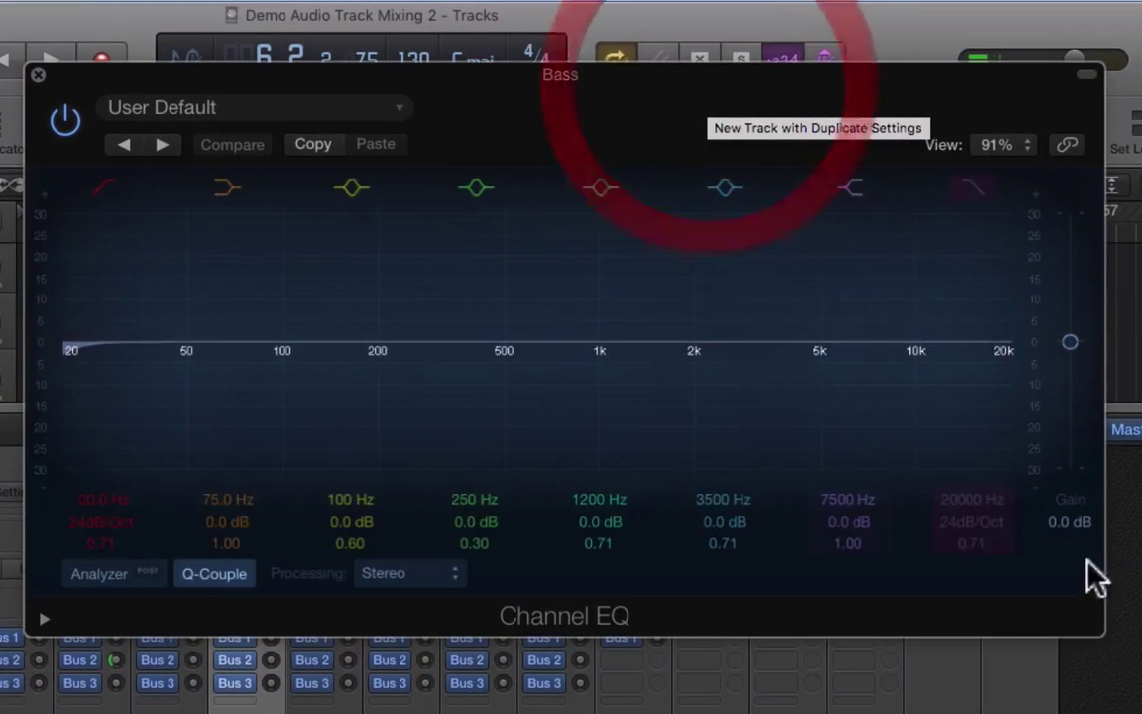
drag(1089, 595, 1012, 592)
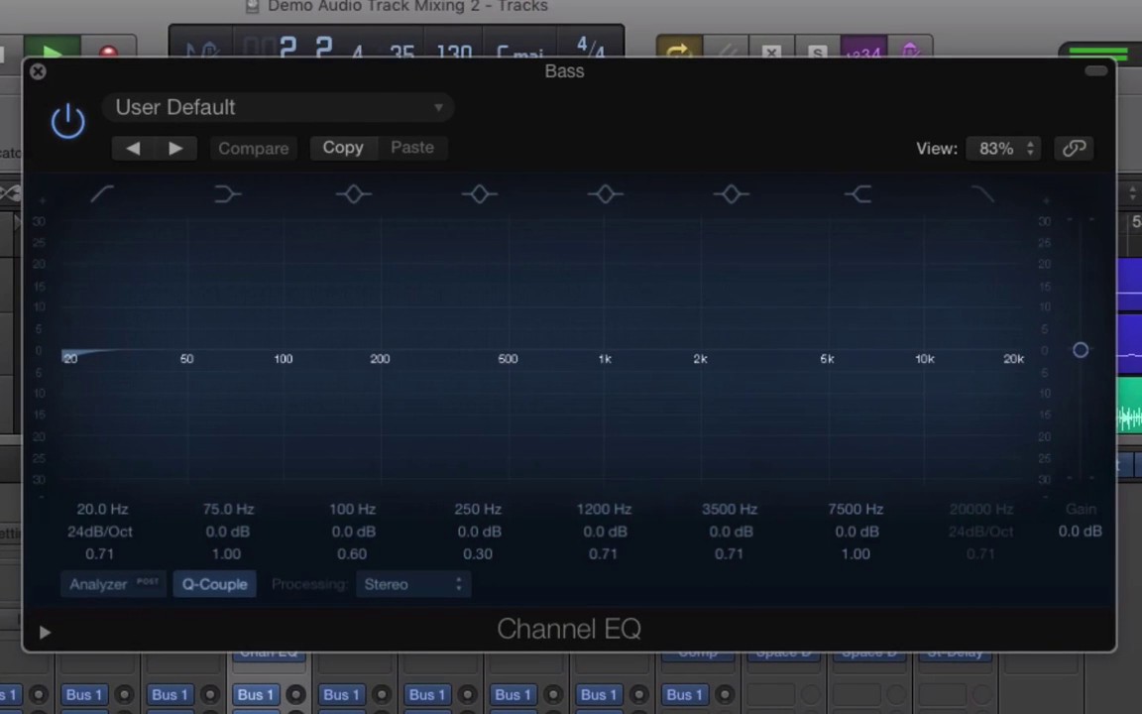
Turn on the Channel EQ Analyzer to show the bass spectrum.
click(111, 588)
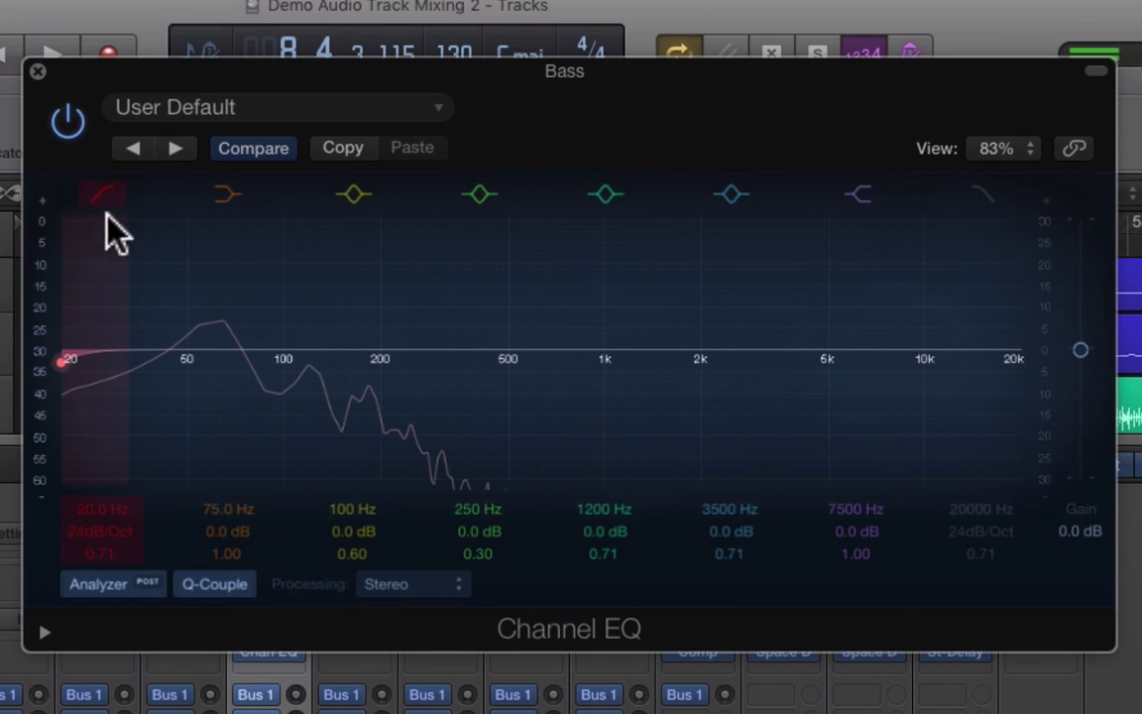
Sweep the Bass low cut between about 46 Hz and 225 Hz, ending at 20 Hz, Q 0.48.
click(63, 364)
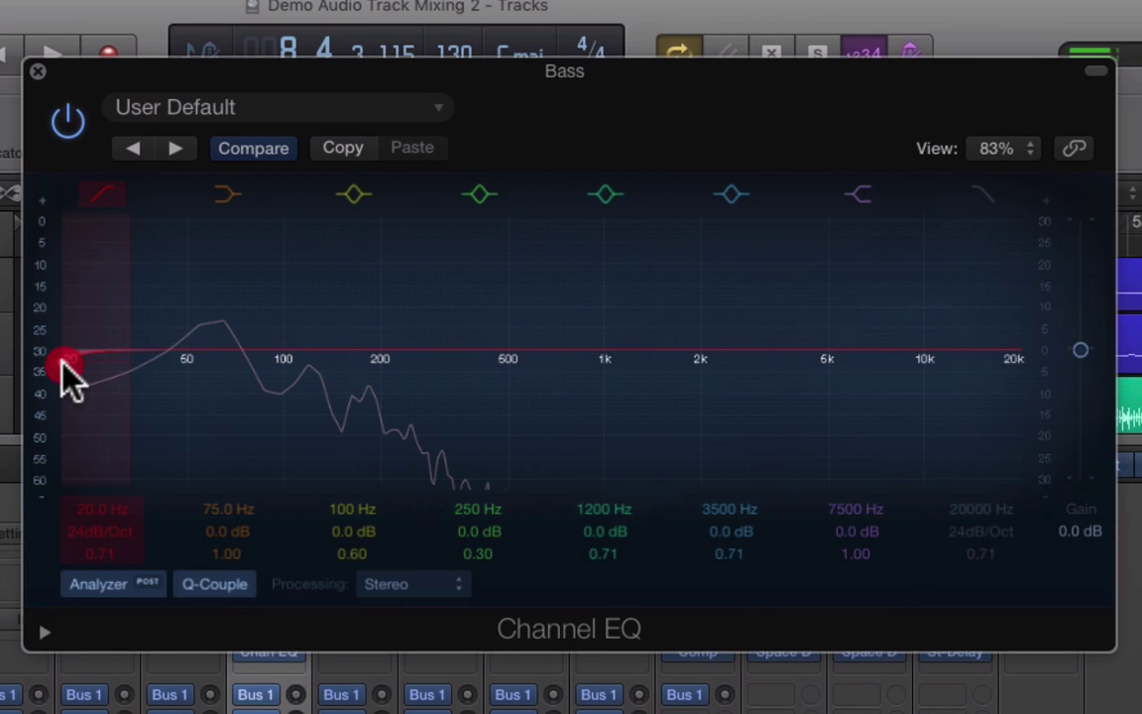
drag(63, 364, 359, 401)
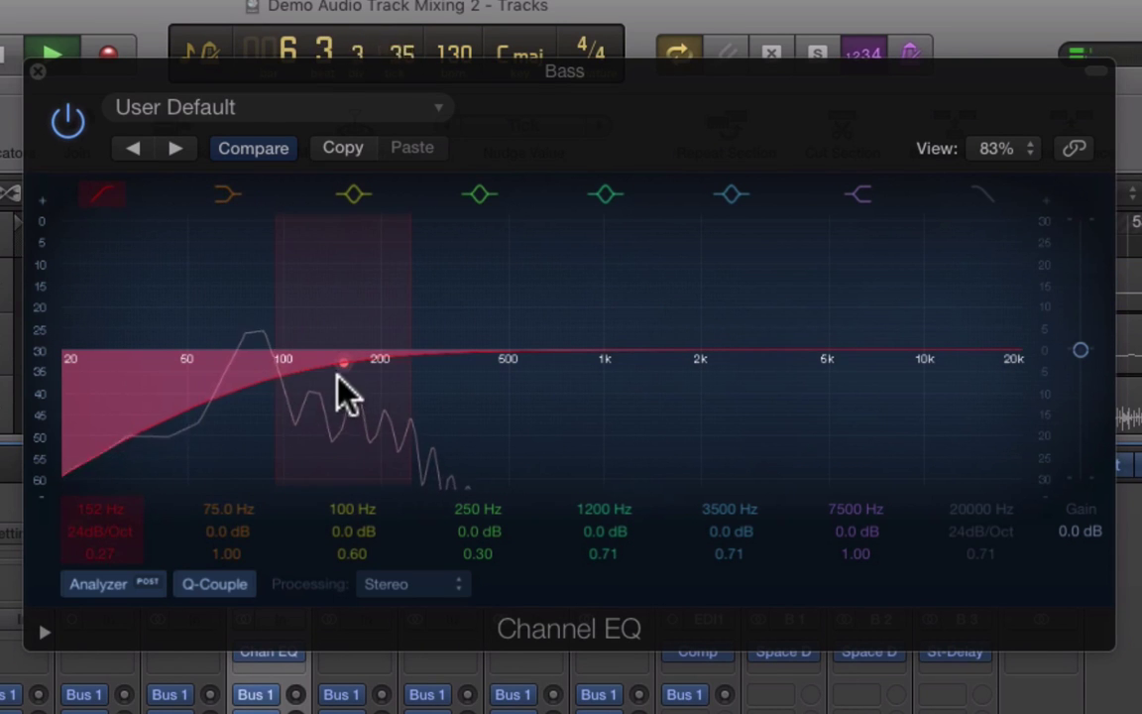
drag(339, 388, 159, 365)
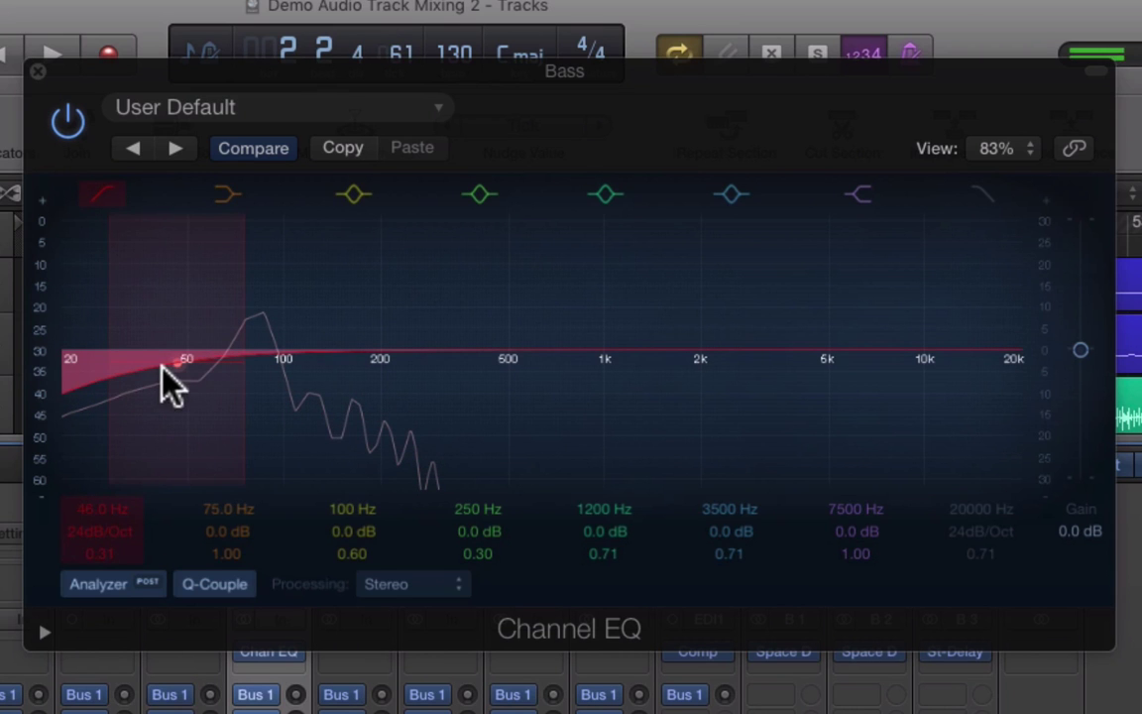
click(198, 365)
drag(204, 382, 421, 382)
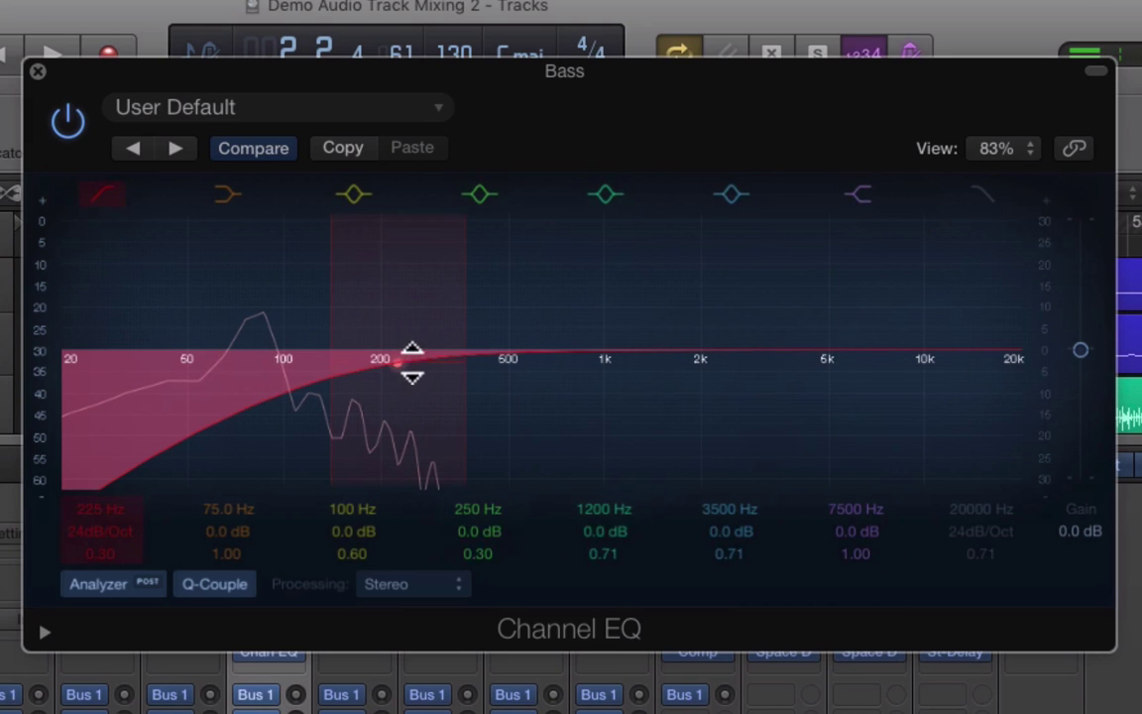
mouse_move(397, 363)
mouse_down()
mouse_move(379, 360)
mouse_move(389, 363)
mouse_up()
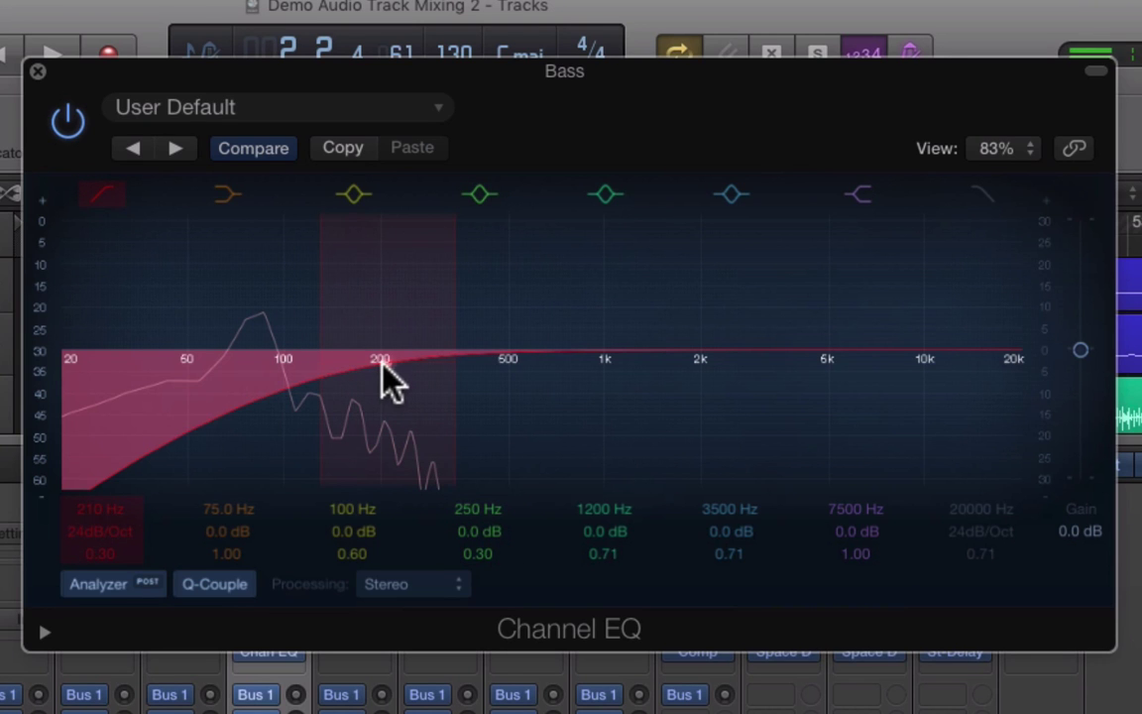
mouse_move(387, 376)
mouse_down()
mouse_move(220, 371)
mouse_move(360, 357)
mouse_move(657, 362)
mouse_move(408, 382)
mouse_move(614, 351)
mouse_up()
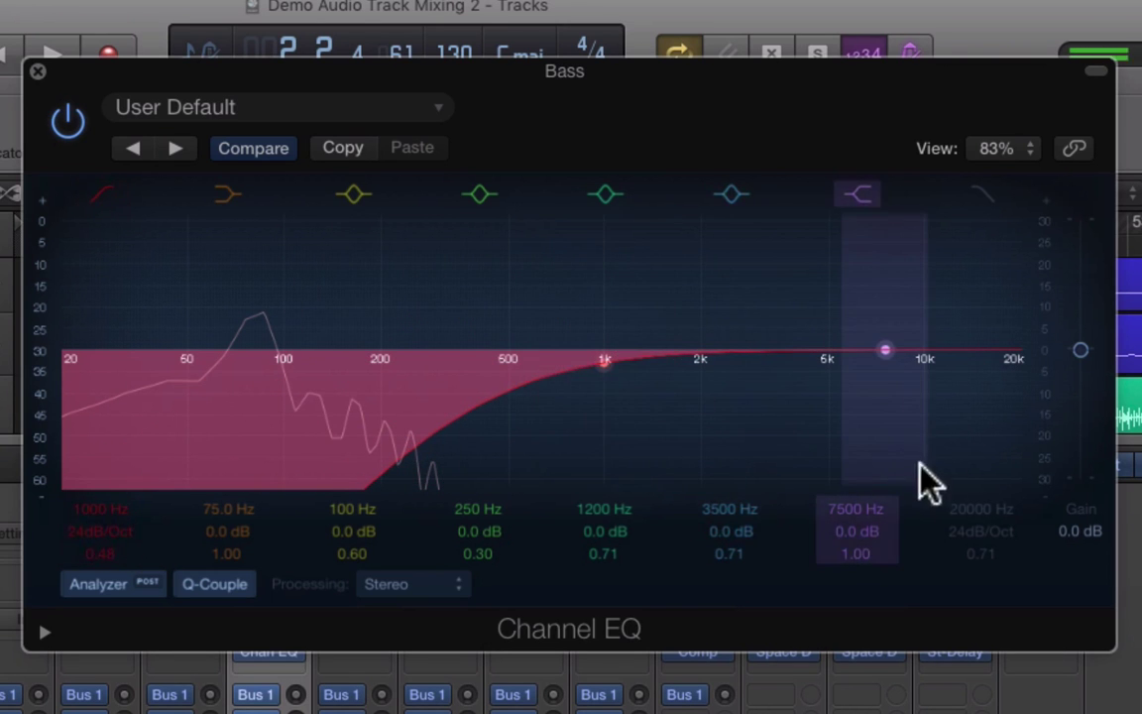
drag(609, 378, 3, 374)
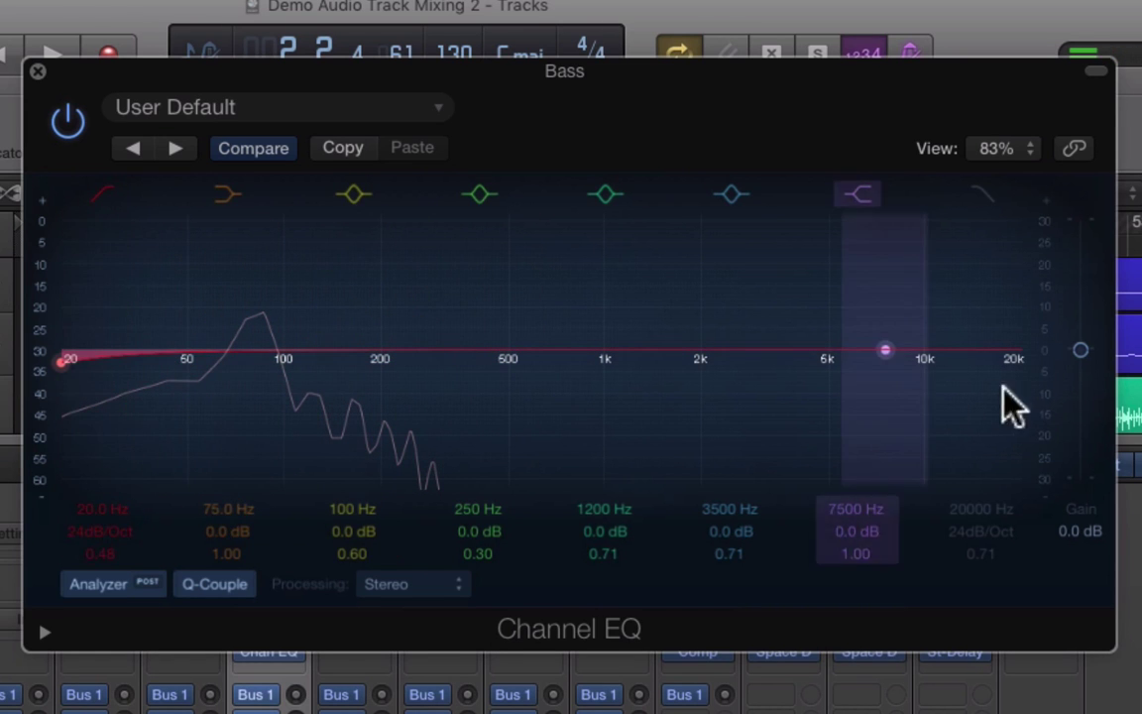
Enable the 20000 Hz high cut and lower it to 1300 Hz; set the 100 Hz bell to 220 Hz, -1.0 dB.
click(982, 198)
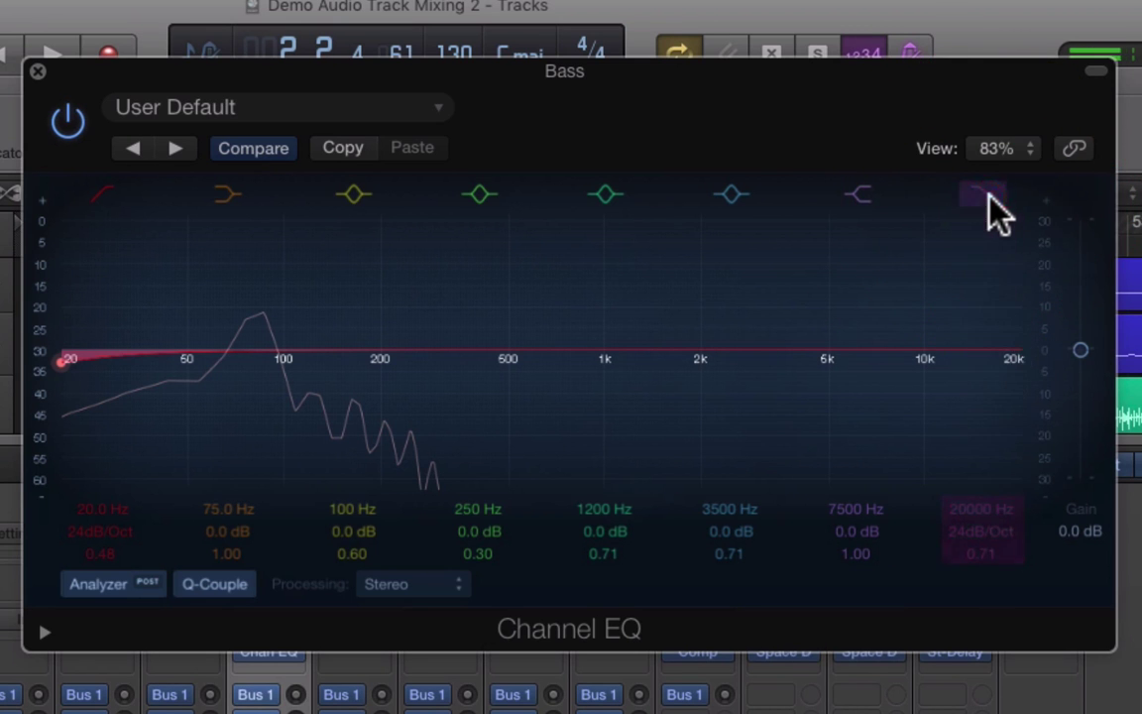
click(985, 205)
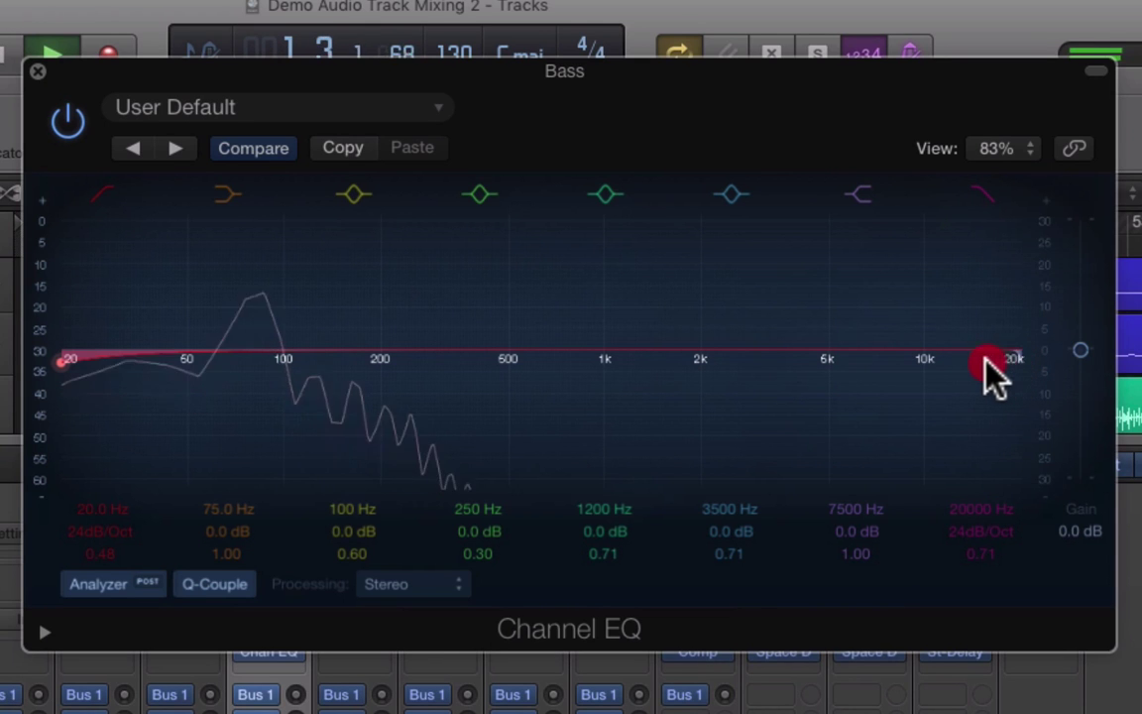
drag(1016, 359, 787, 342)
drag(895, 402, 223, 389)
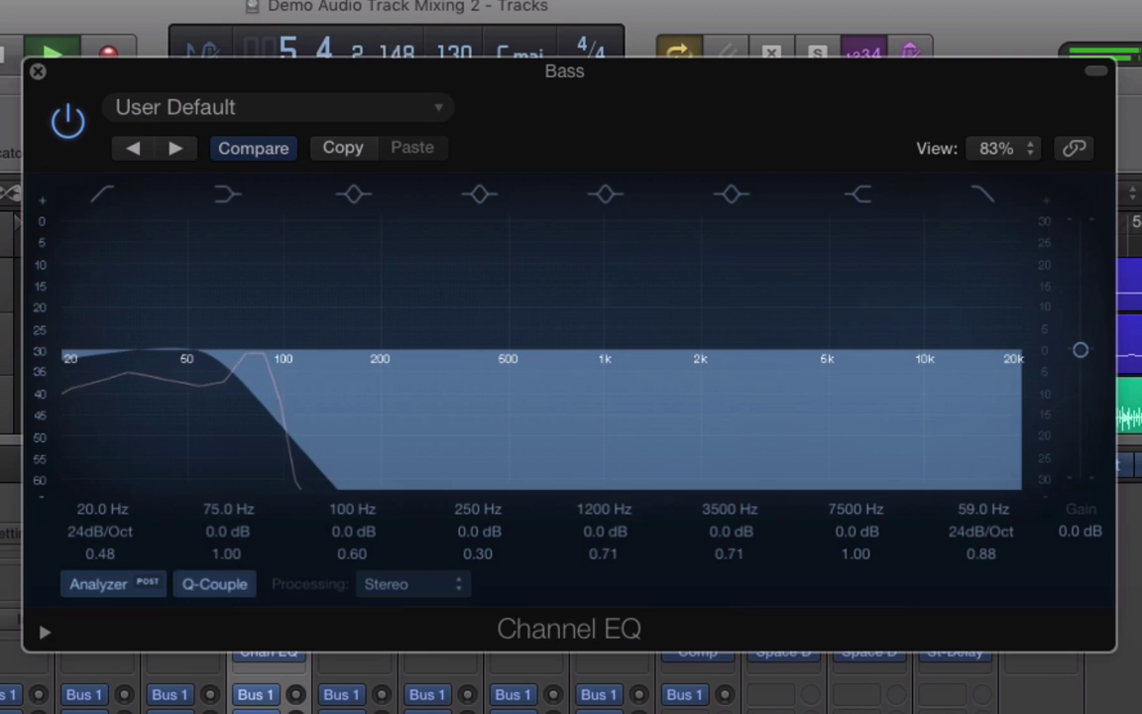
click(275, 421)
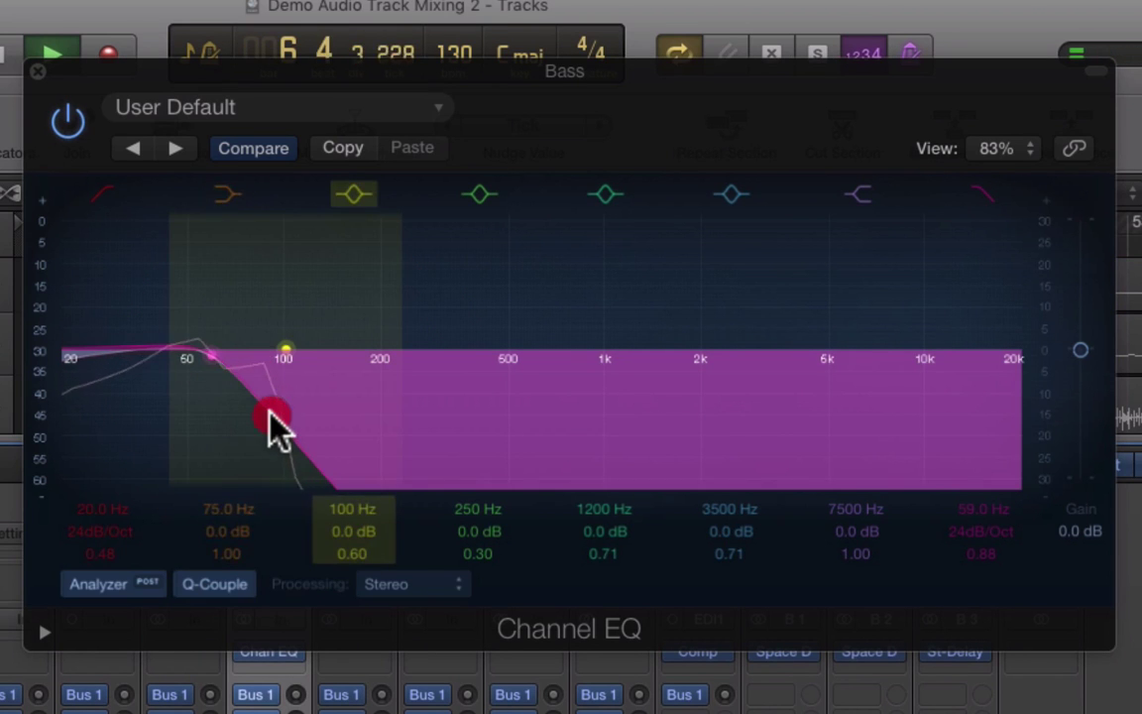
drag(192, 394, 223, 467)
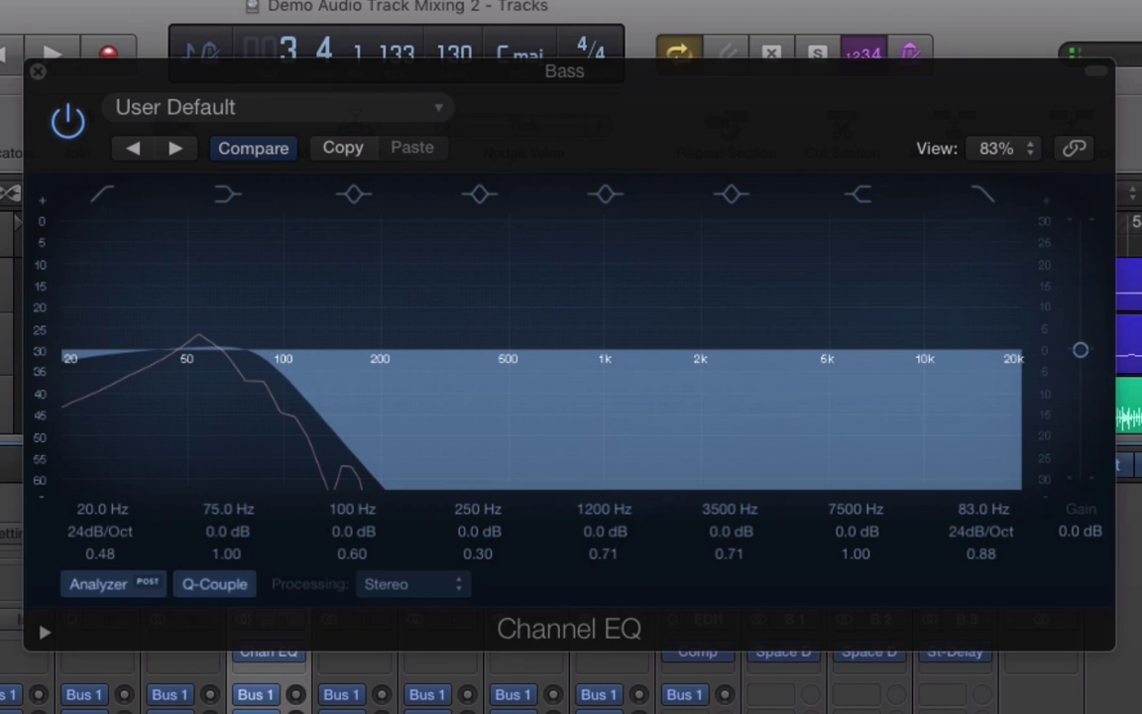
drag(304, 405, 639, 372)
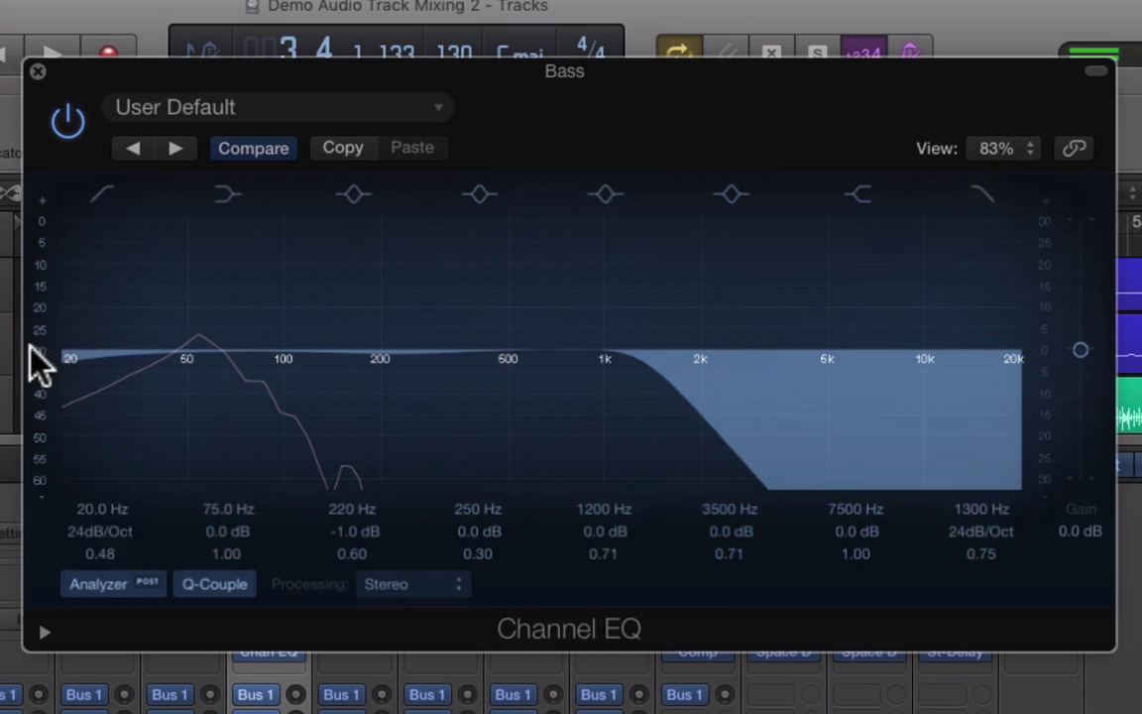
Nudge the low cut up to around 58–80 Hz and raise the high cut from 1300 Hz to 4550 Hz.
click(102, 202)
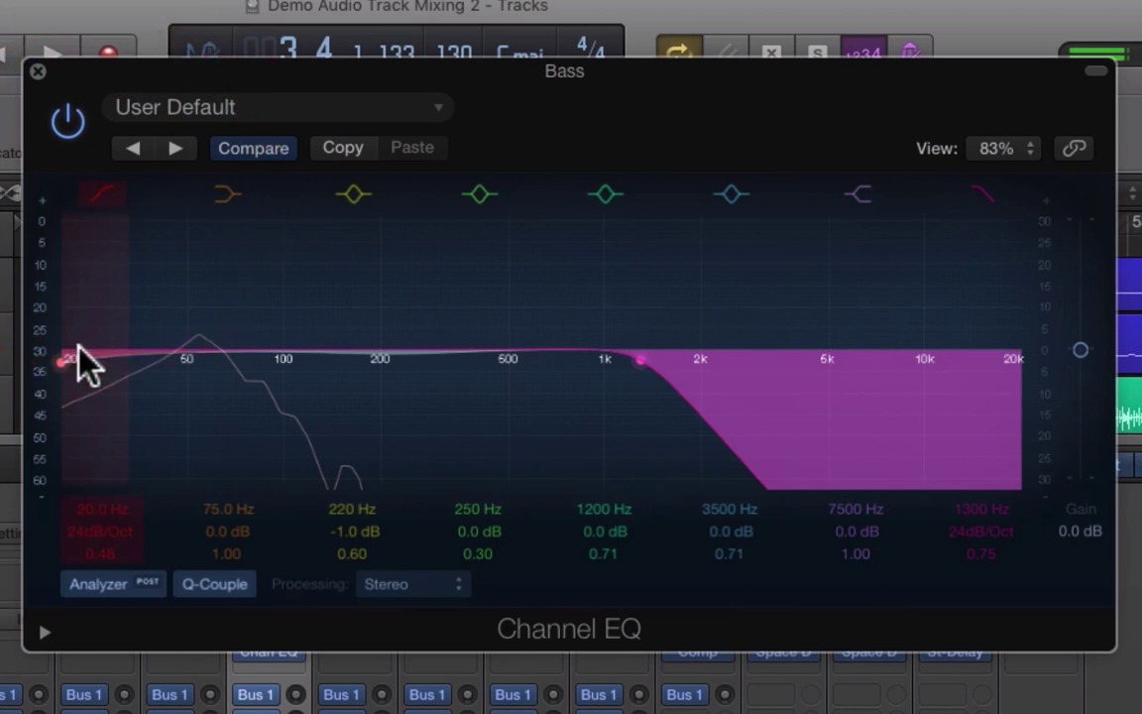
drag(85, 368, 178, 371)
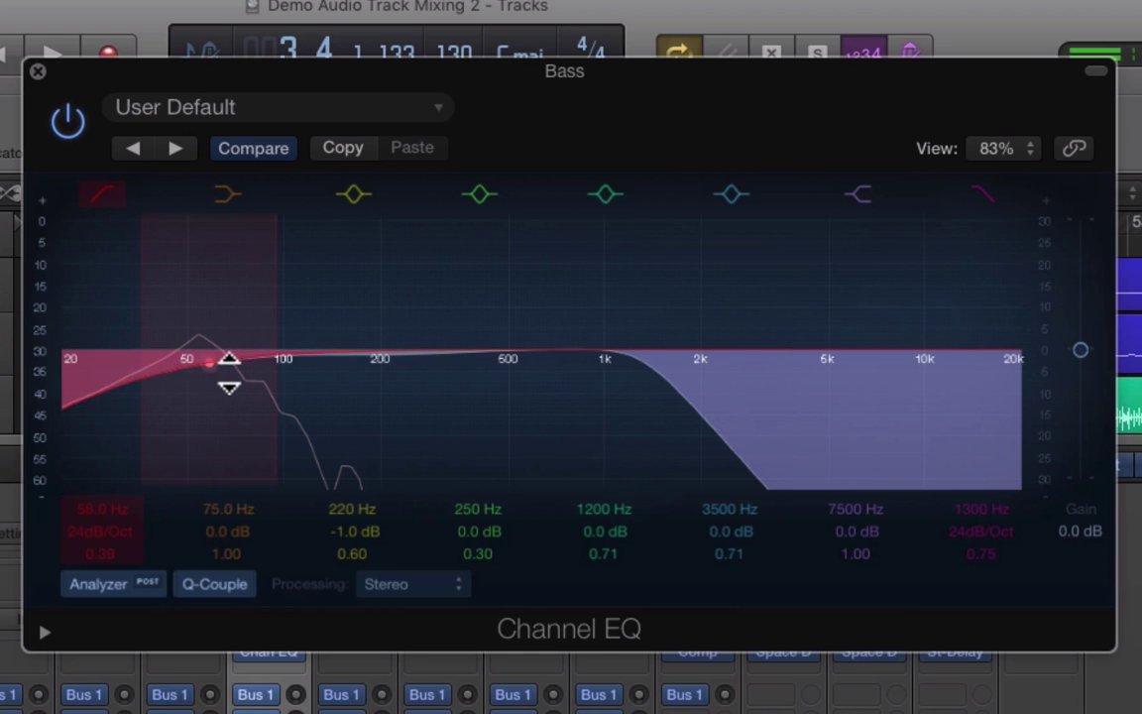
click(207, 367)
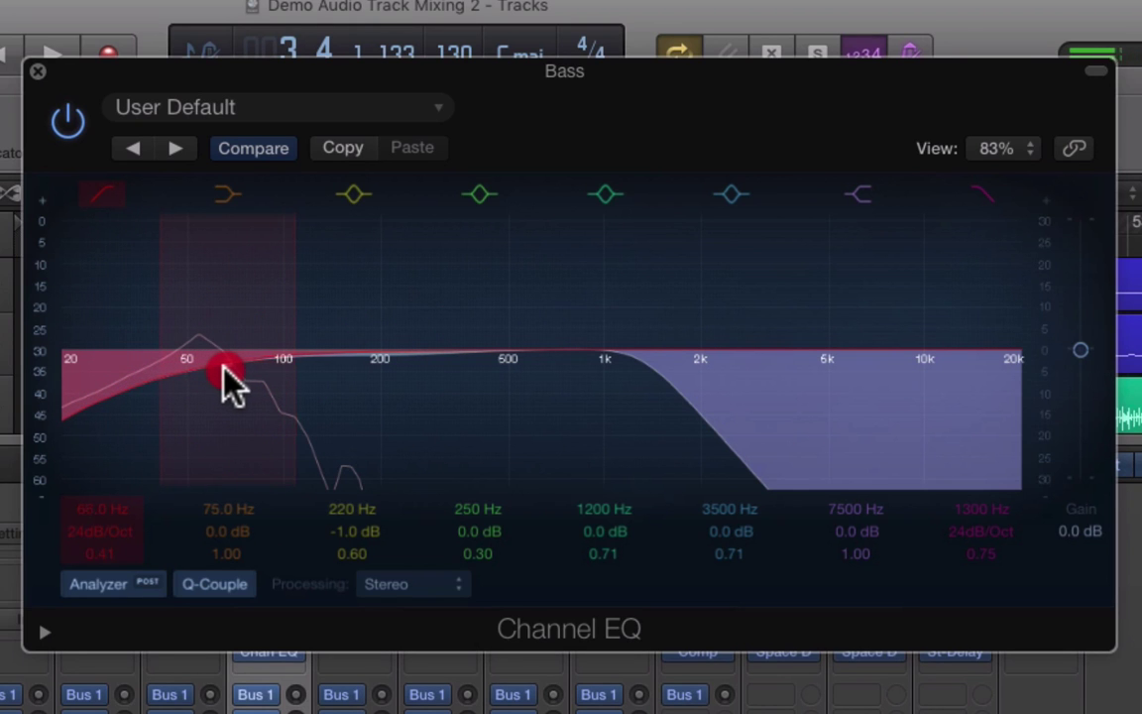
mouse_move(222, 369)
mouse_down()
mouse_move(207, 370)
mouse_move(498, 379)
mouse_move(211, 381)
mouse_up()
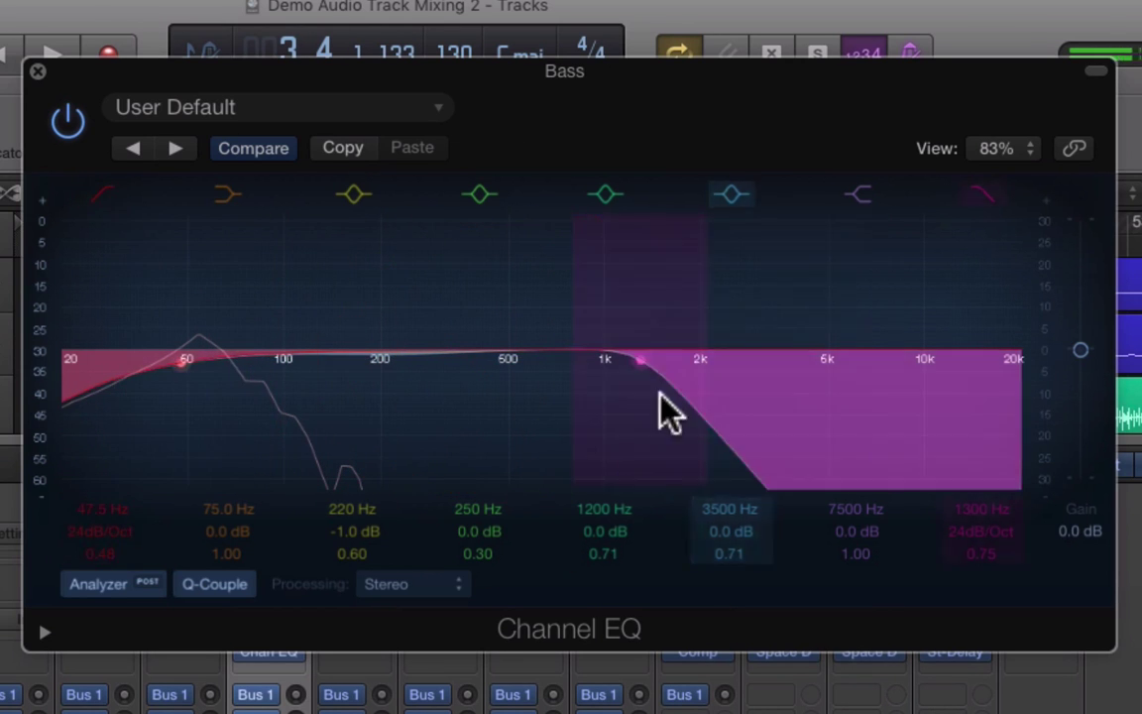
drag(667, 399, 1086, 434)
Move the low shelf to 32 Hz, then set the low cut to 32.5 Hz, Q 0.31 with the shelf briefly off.
click(195, 404)
drag(237, 400, 125, 396)
click(165, 383)
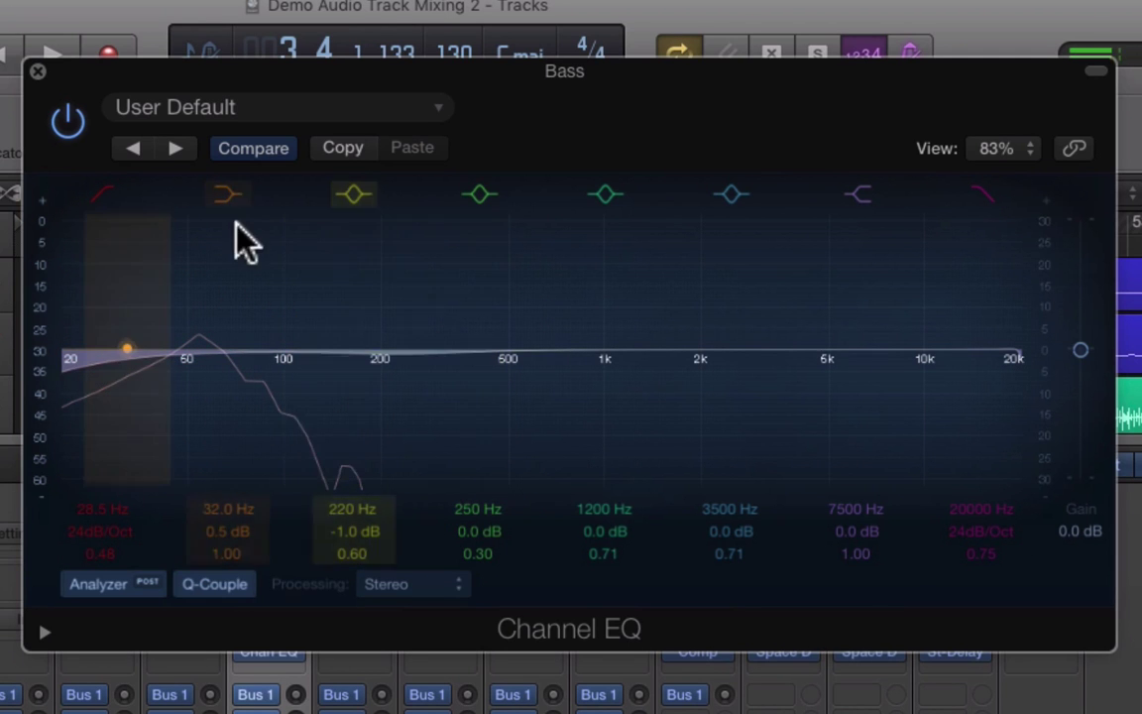
click(226, 198)
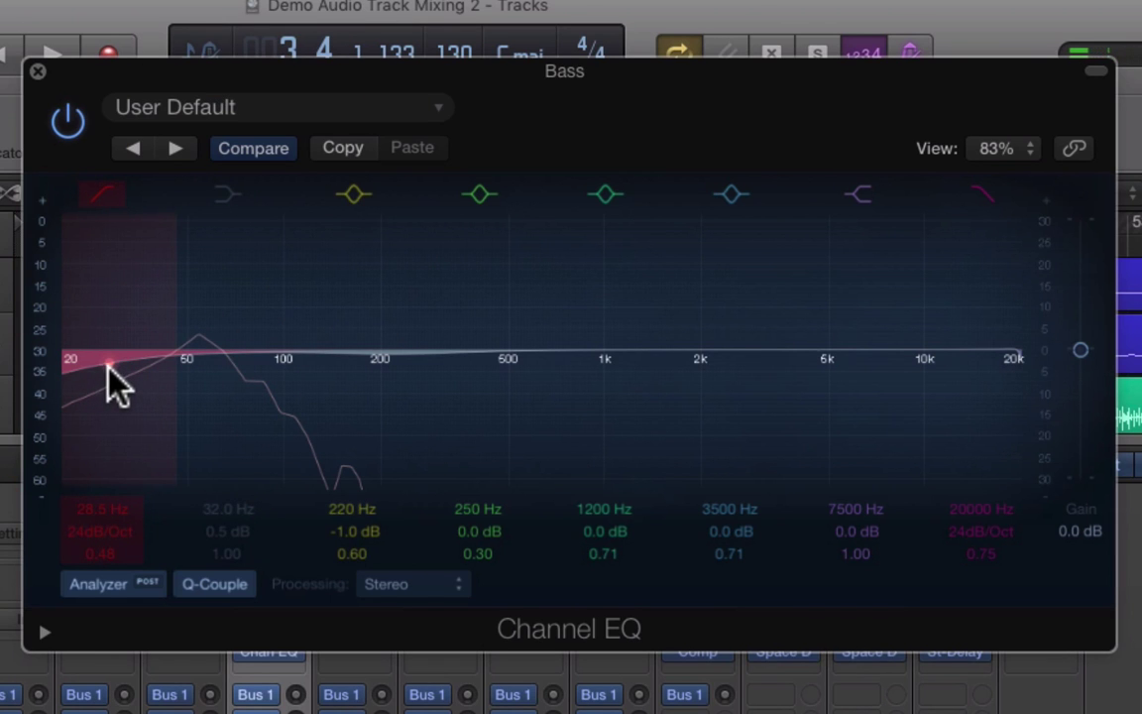
drag(109, 367, 128, 395)
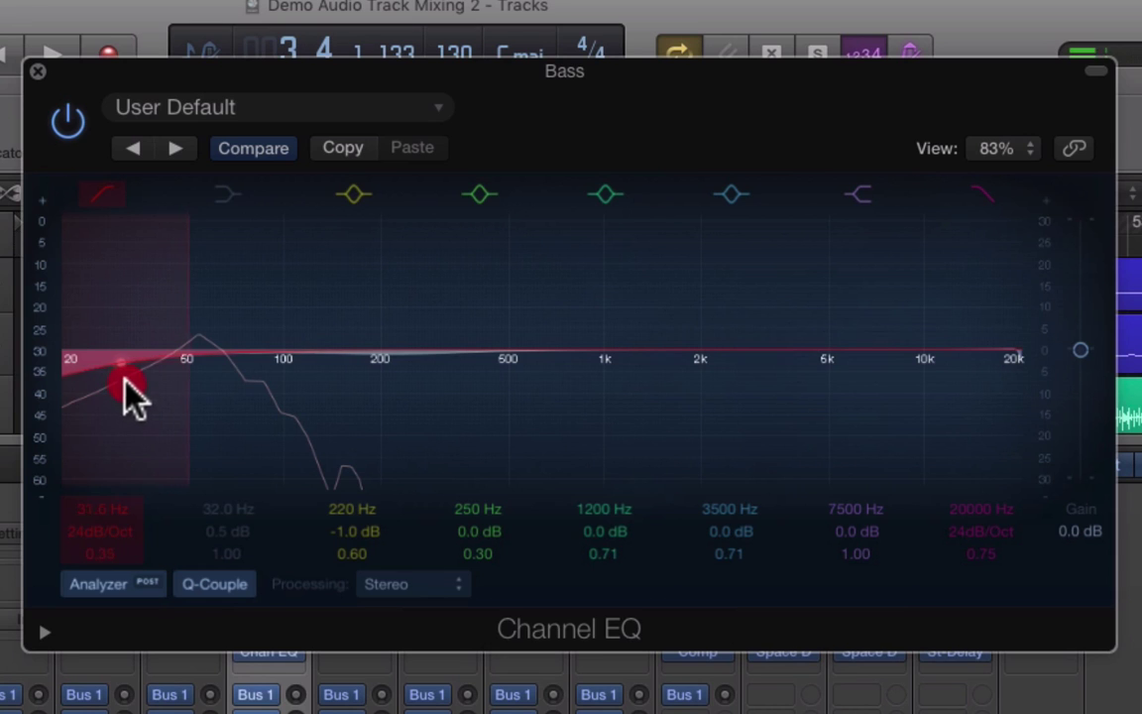
click(228, 195)
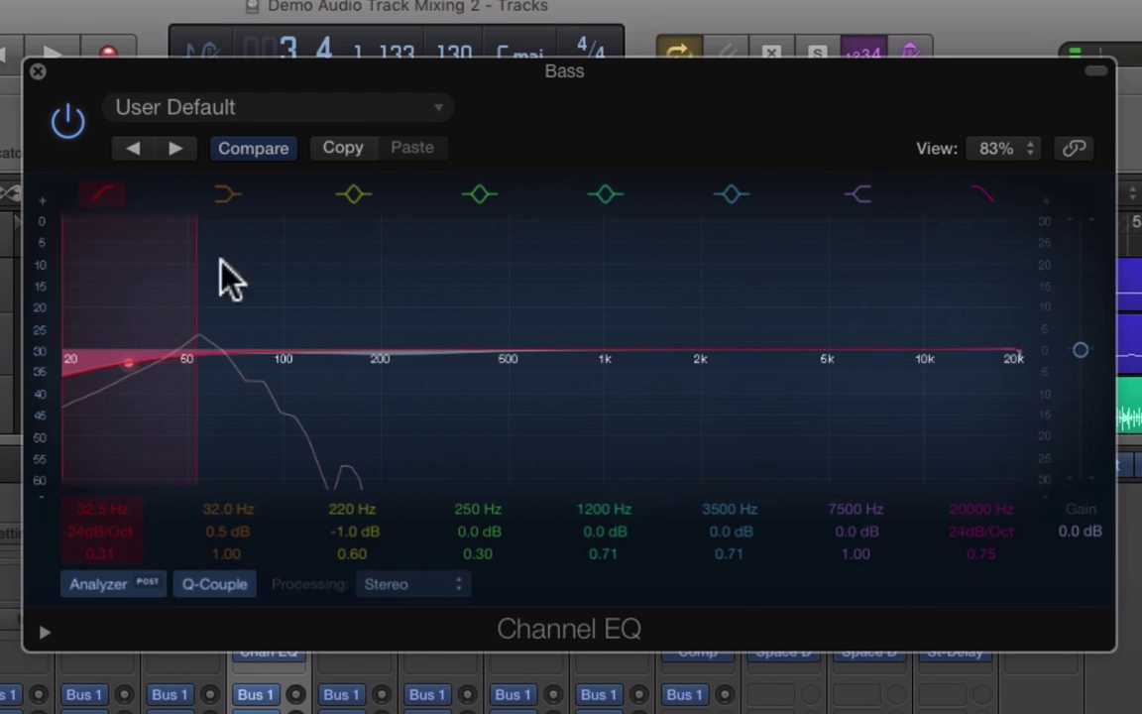
Drag the Bass low shelf to 36.5 Hz with a -20.5 dB cut and start playback.
click(231, 198)
click(231, 198)
drag(158, 253, 252, 264)
drag(223, 349, 282, 510)
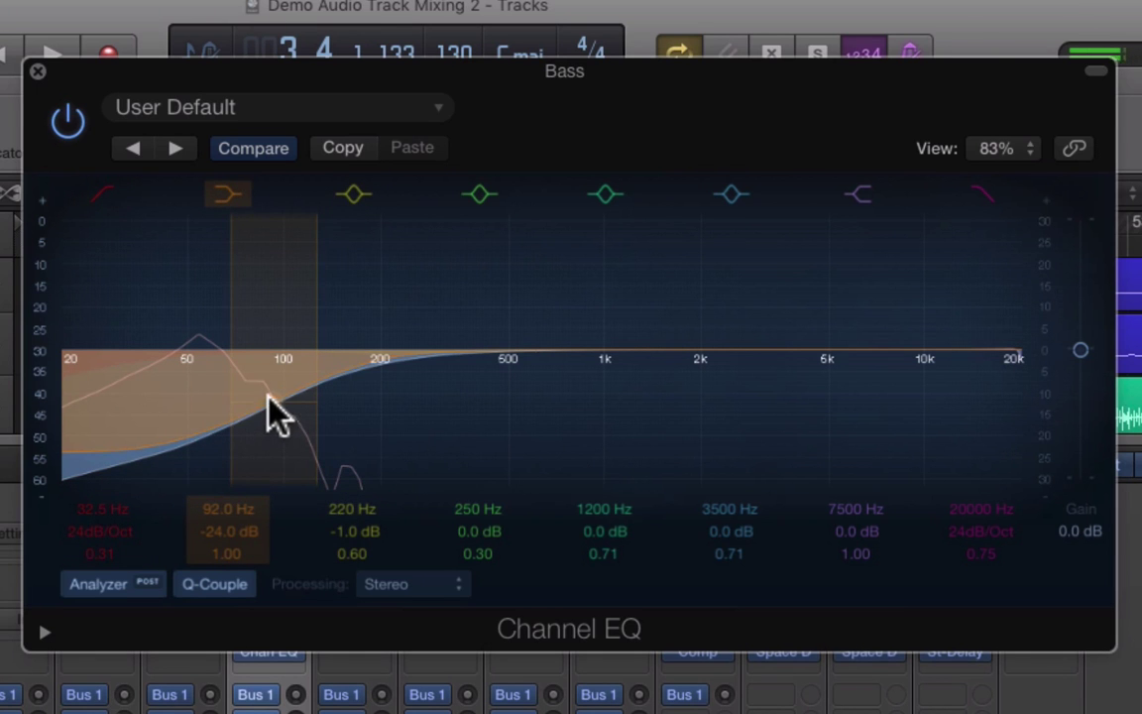
click(184, 434)
drag(185, 433, 280, 371)
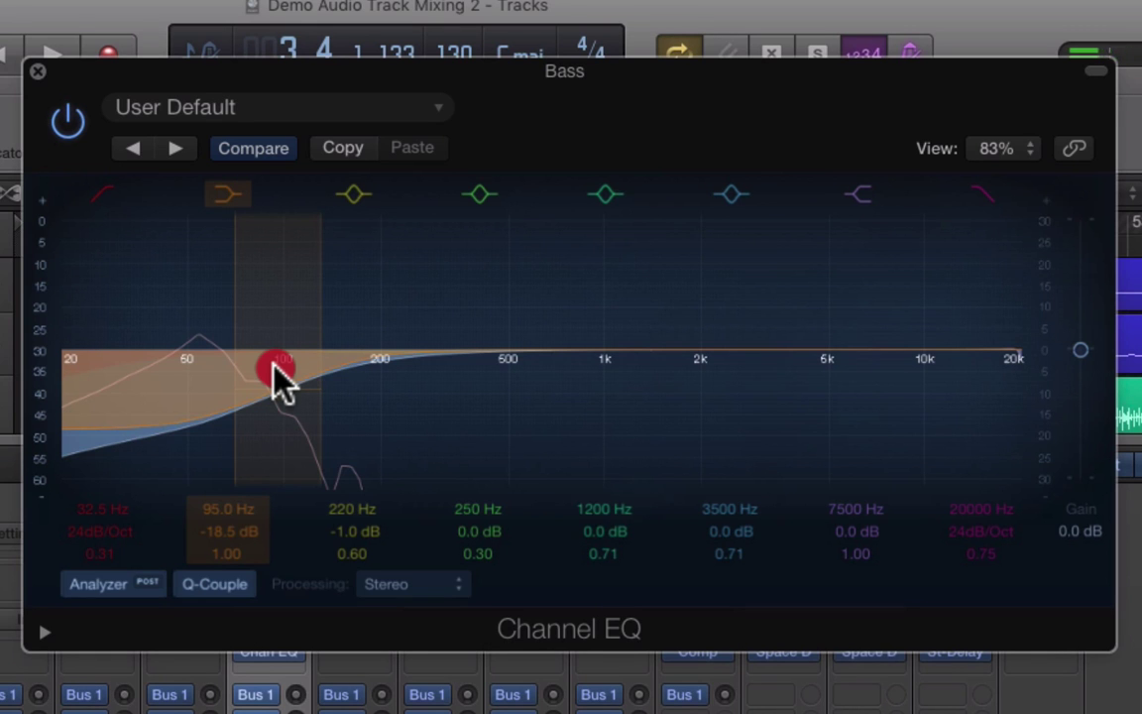
drag(274, 364, 129, 377)
key(space)
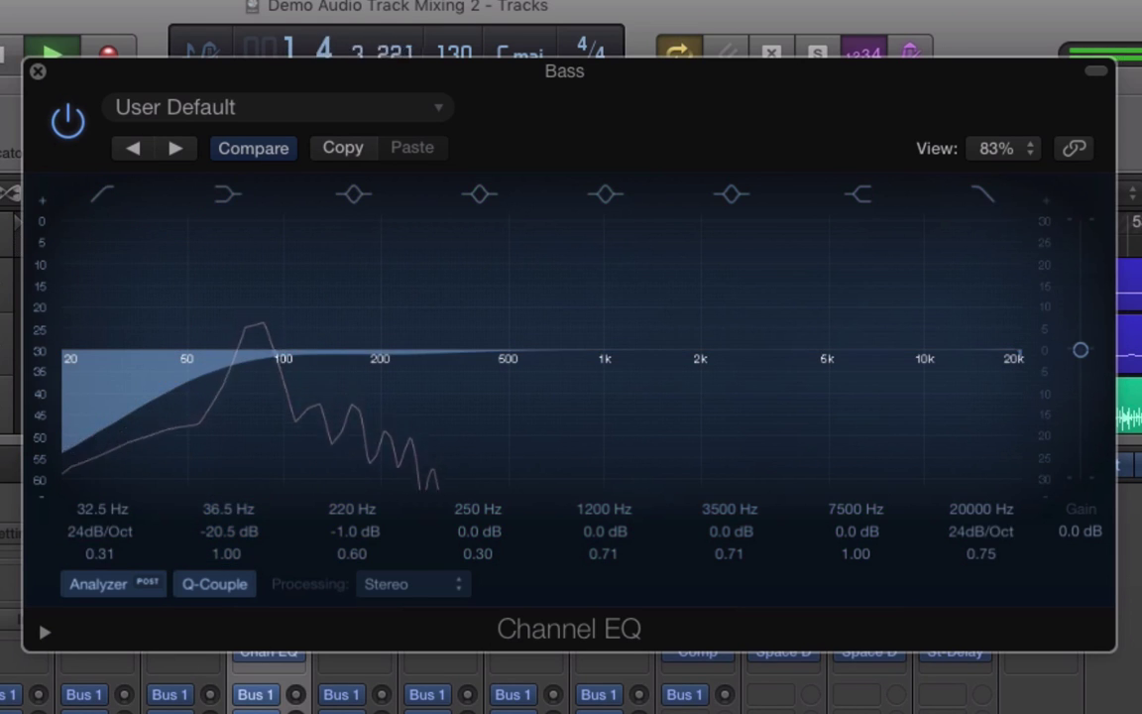
Try low shelf settings such as 69 Hz at -9 dB, finishing at 86.0 Hz, -0.5 dB.
click(151, 414)
drag(150, 410, 264, 448)
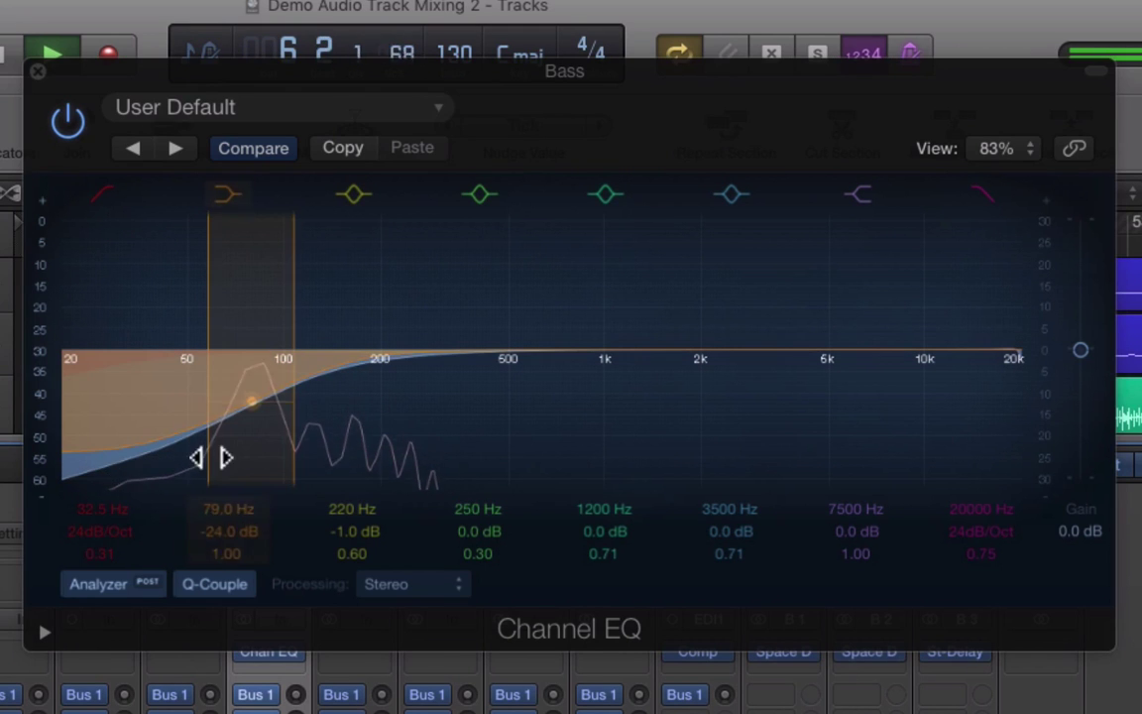
drag(212, 457, 281, 204)
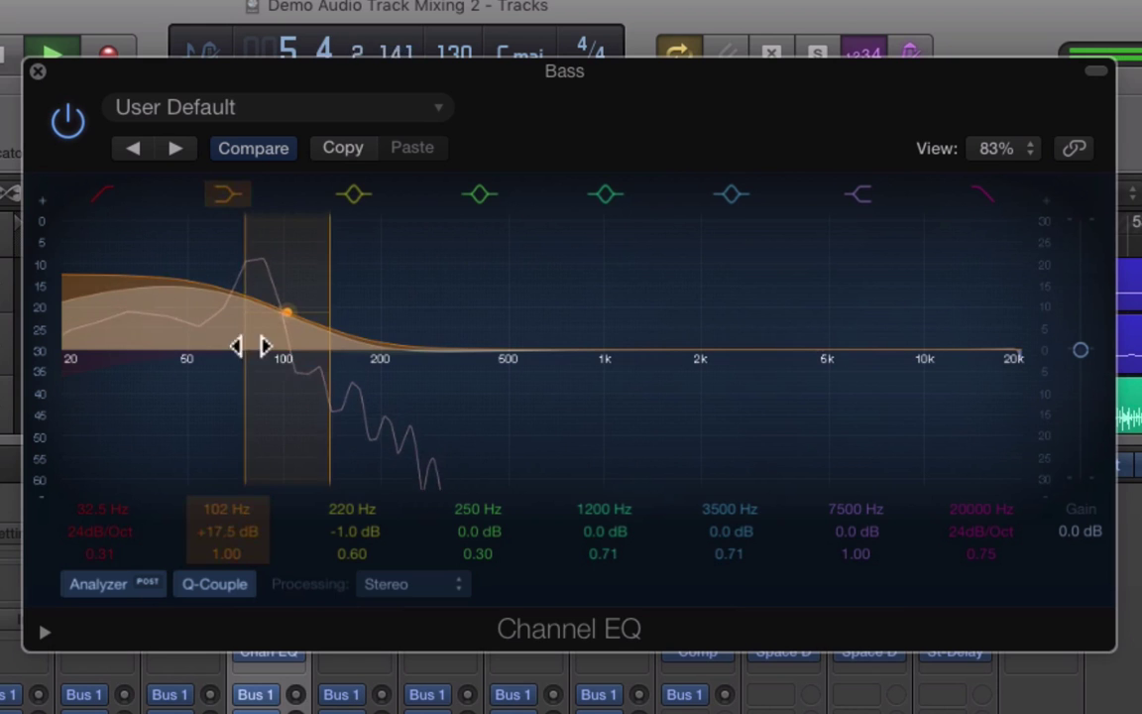
drag(255, 339, 252, 446)
drag(263, 369, 256, 354)
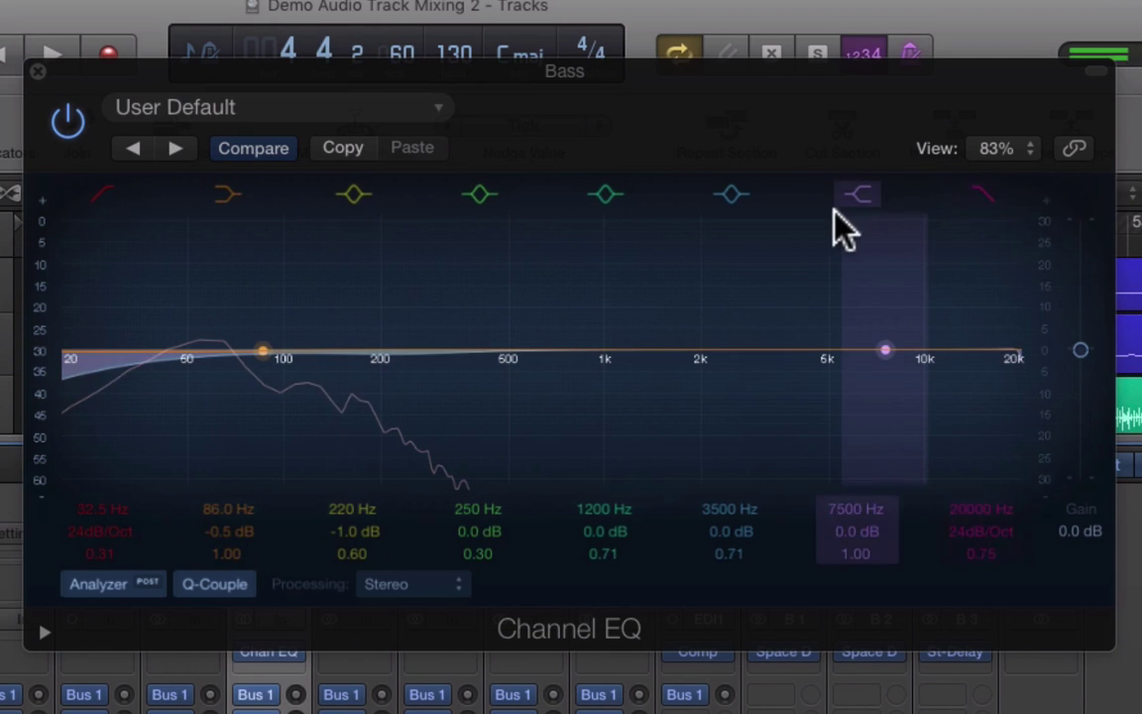
Audition high shelf boosts around 7400 Hz during playback, finishing at 16400 Hz, -0.5 dB.
click(856, 195)
drag(883, 359, 843, 285)
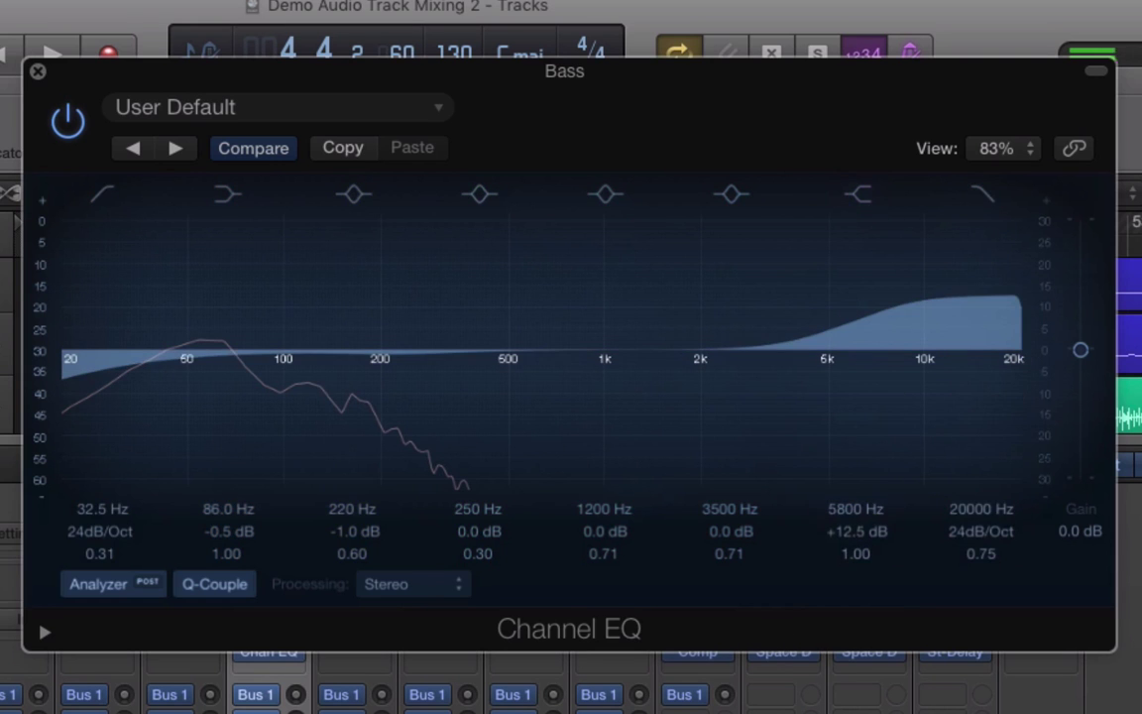
key(space)
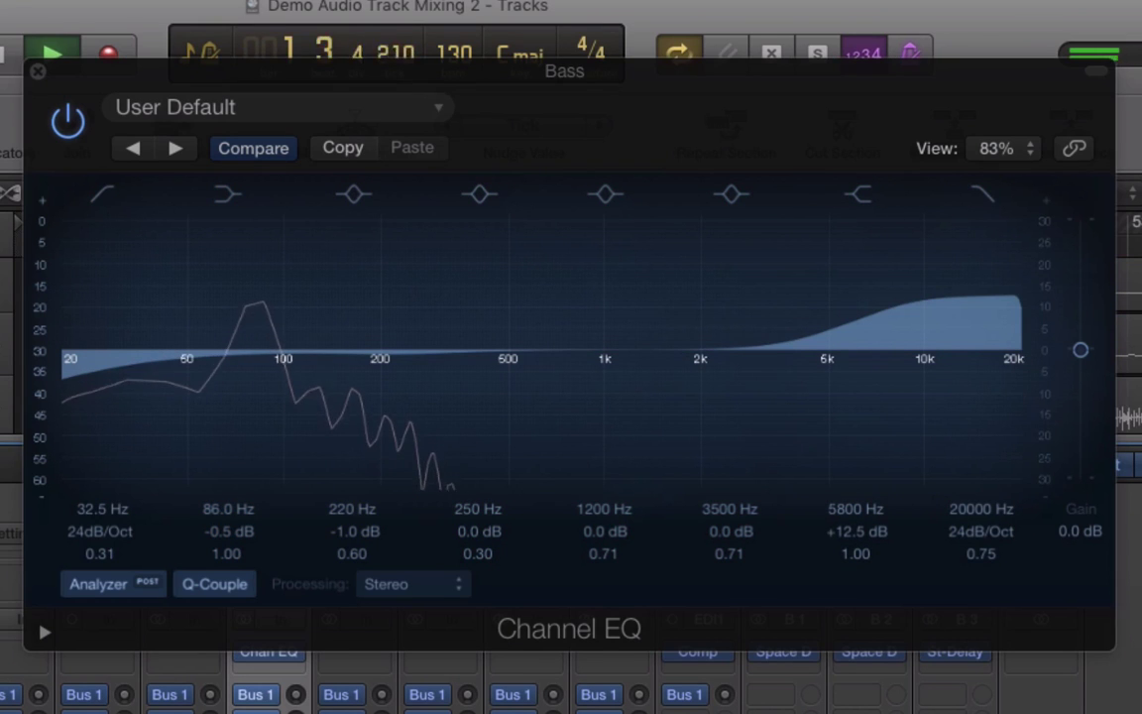
drag(854, 317, 436, 283)
click(640, 296)
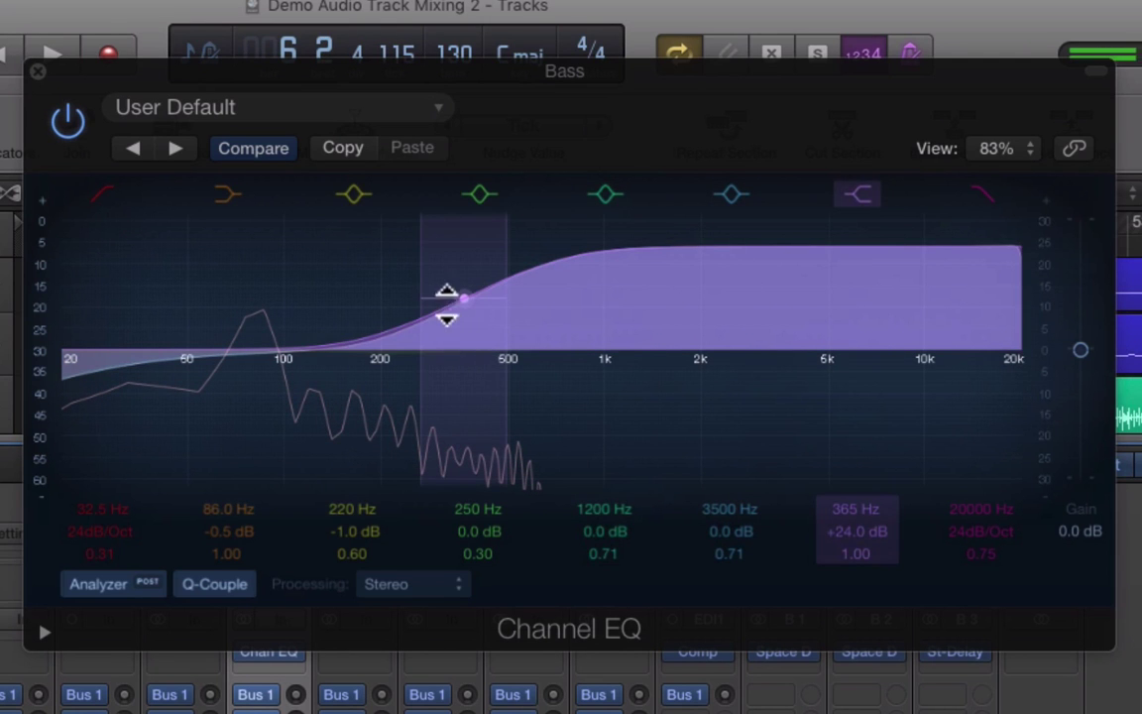
click(467, 297)
drag(468, 311, 1031, 454)
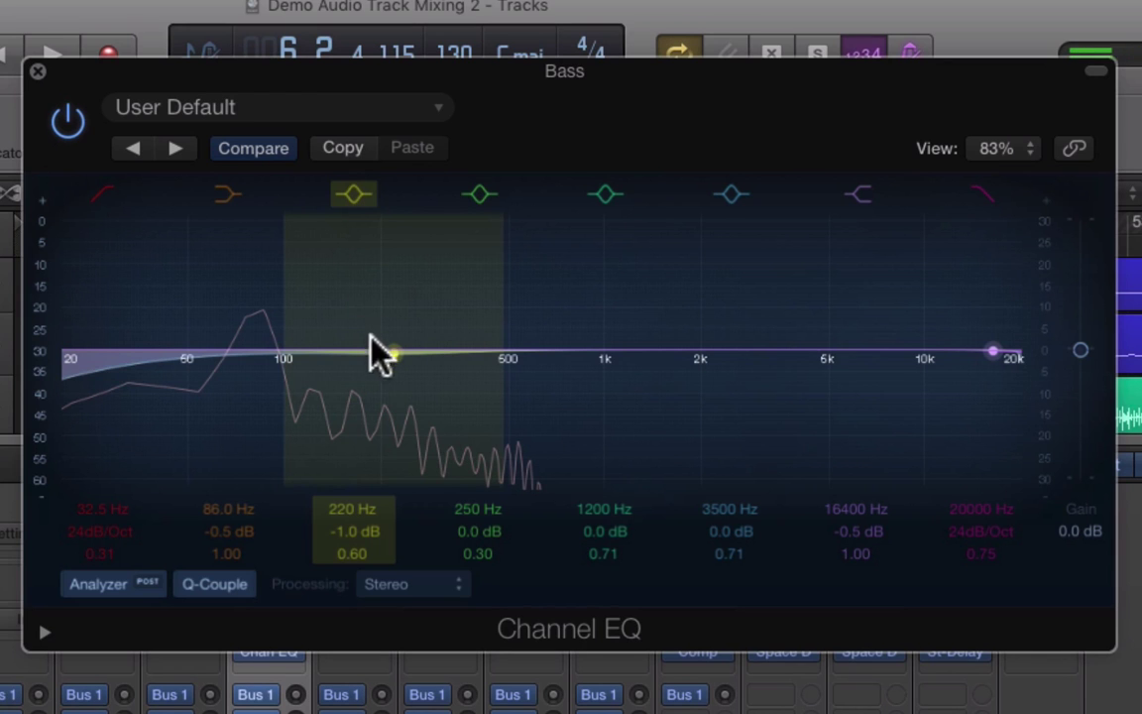
Move band 3 from 220 Hz into a +6.5 dB bell boost at 86.0 Hz, Q 0.60, auditioning during playback.
drag(394, 357, 386, 350)
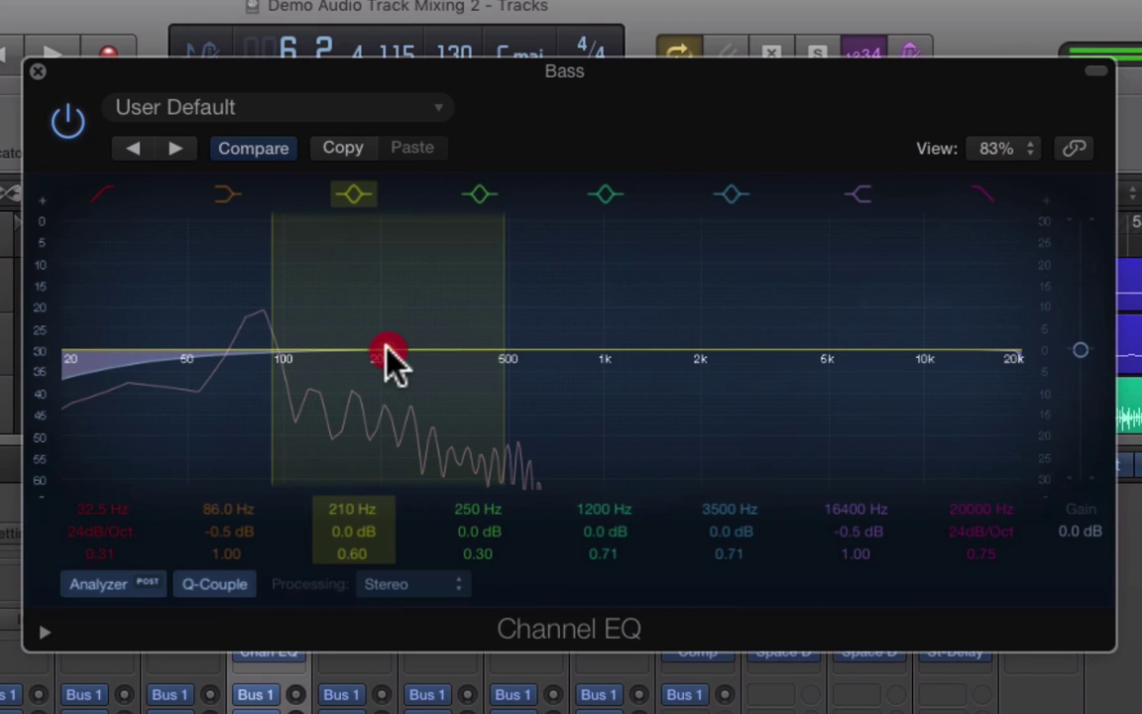
mouse_move(385, 348)
mouse_down()
mouse_move(403, 354)
mouse_move(397, 285)
mouse_move(394, 436)
mouse_move(388, 349)
mouse_up()
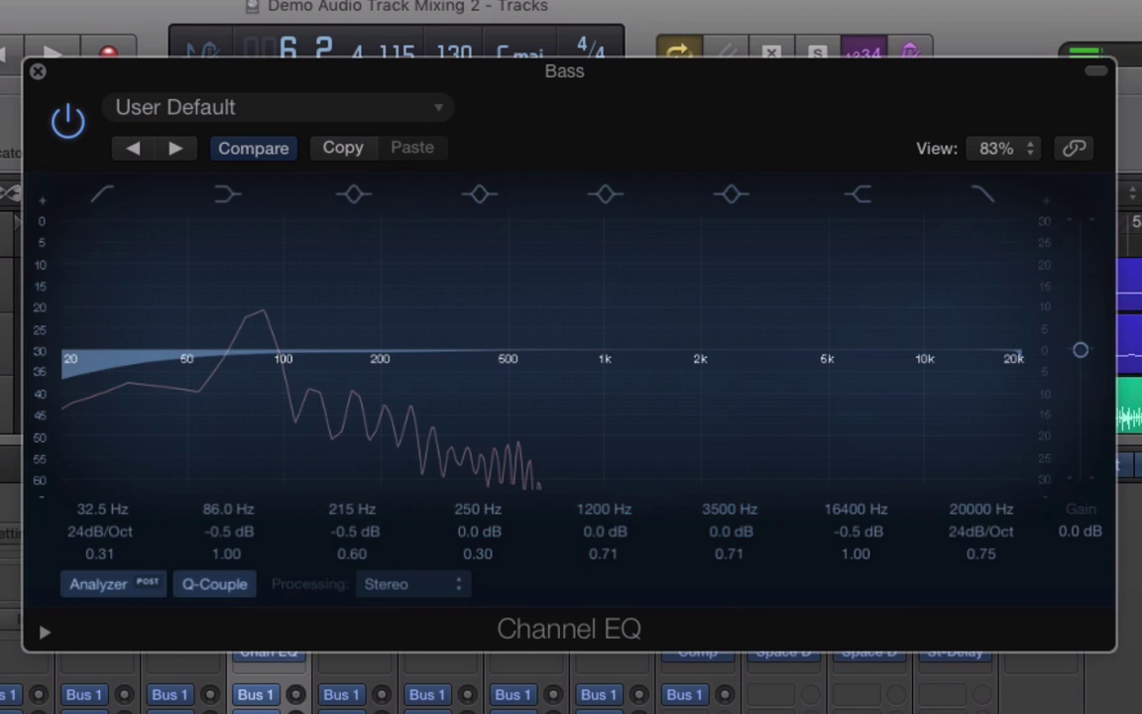
key(space)
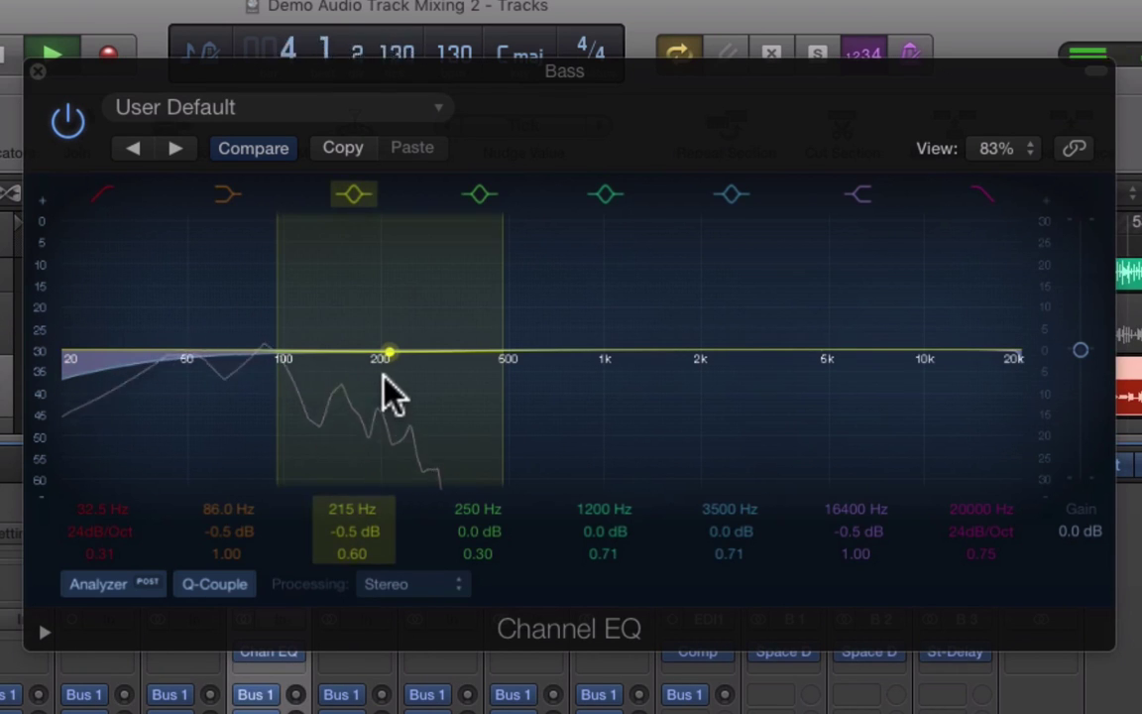
drag(388, 355, 252, 320)
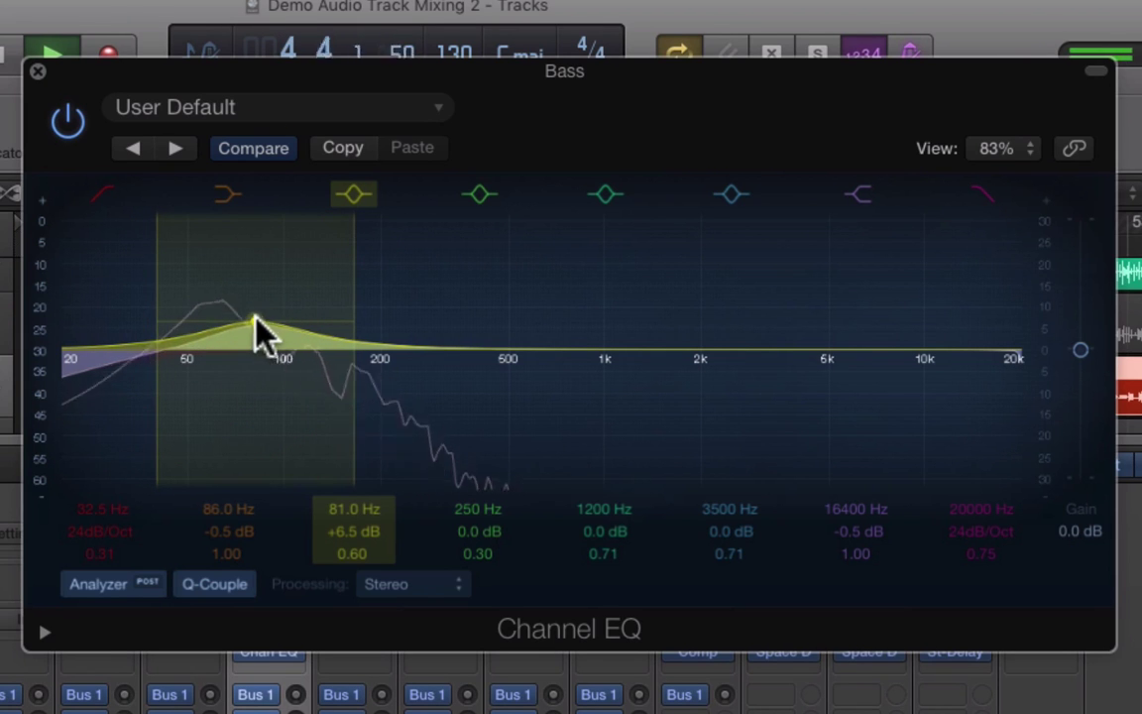
drag(254, 319, 278, 367)
mouse_move(257, 320)
mouse_down()
mouse_move(273, 317)
mouse_move(263, 321)
mouse_up()
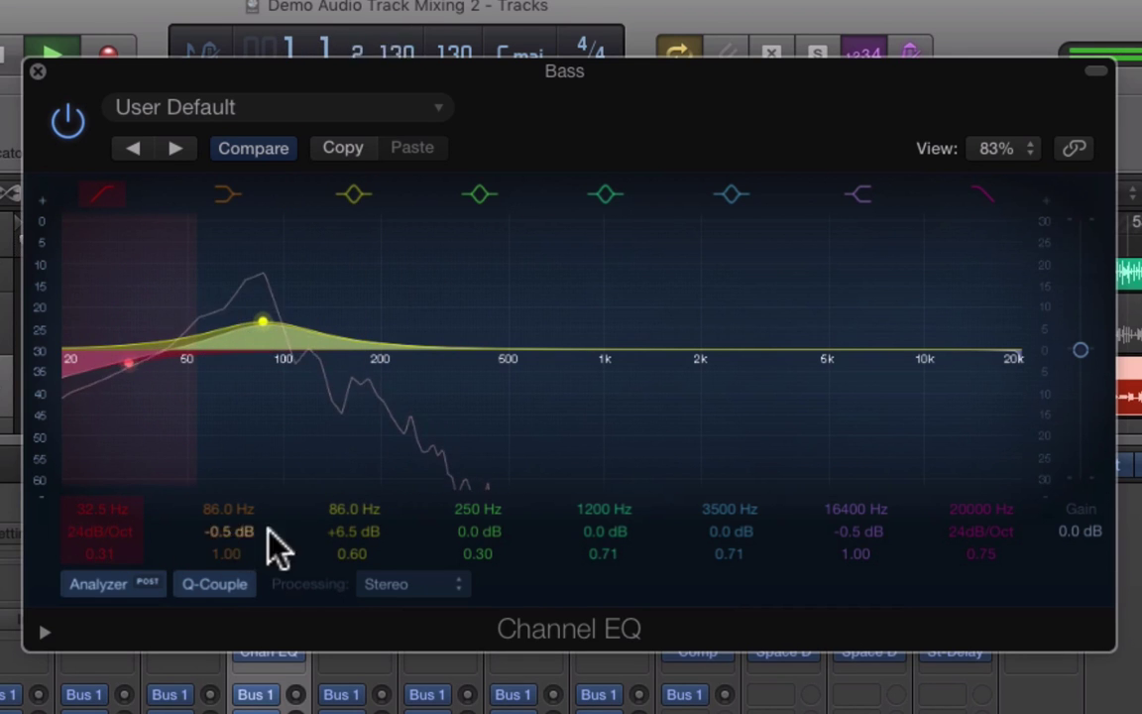
Pull band 4 down to a wide -8.5 dB cut at 250 Hz, Q 0.30, then bypass the EQ to compare.
click(264, 323)
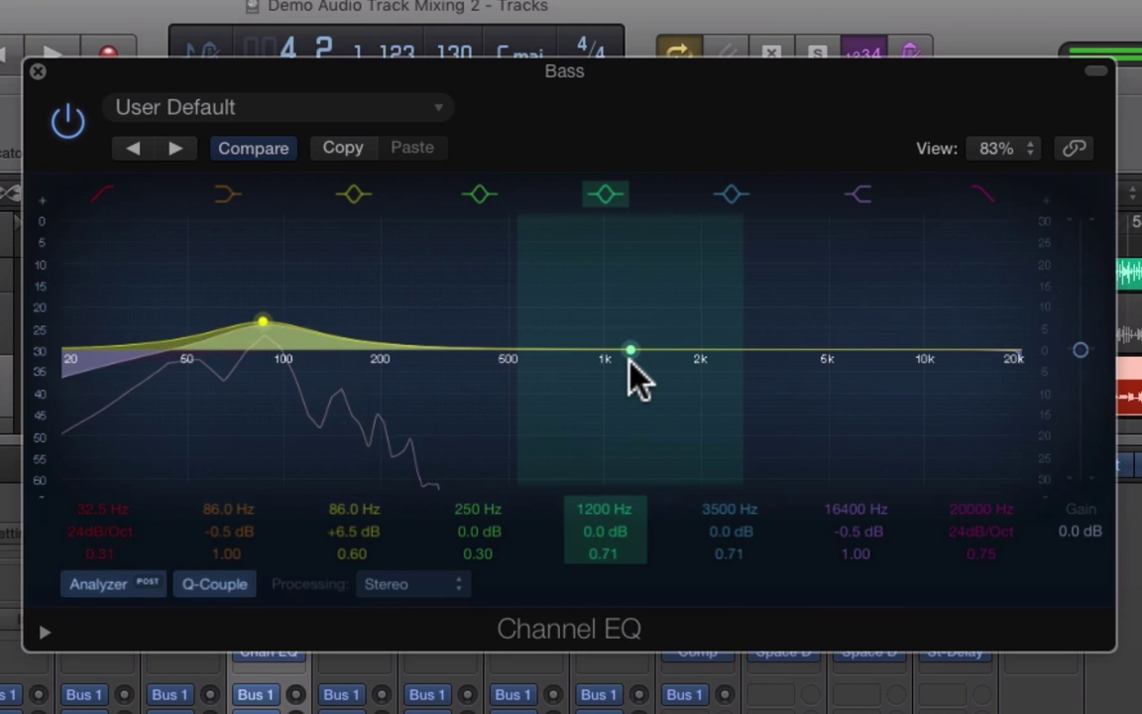
click(632, 355)
click(632, 355)
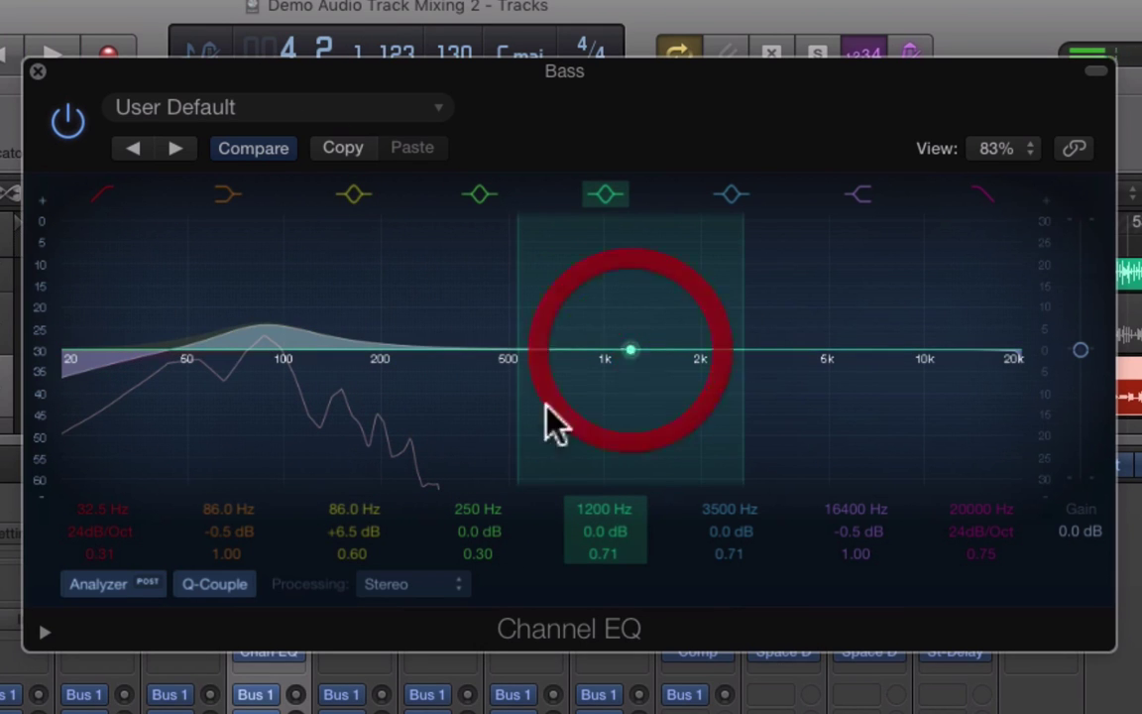
mouse_move(411, 351)
mouse_down()
mouse_move(419, 371)
mouse_move(495, 398)
mouse_move(495, 419)
mouse_move(414, 417)
mouse_move(403, 388)
mouse_move(406, 404)
mouse_up()
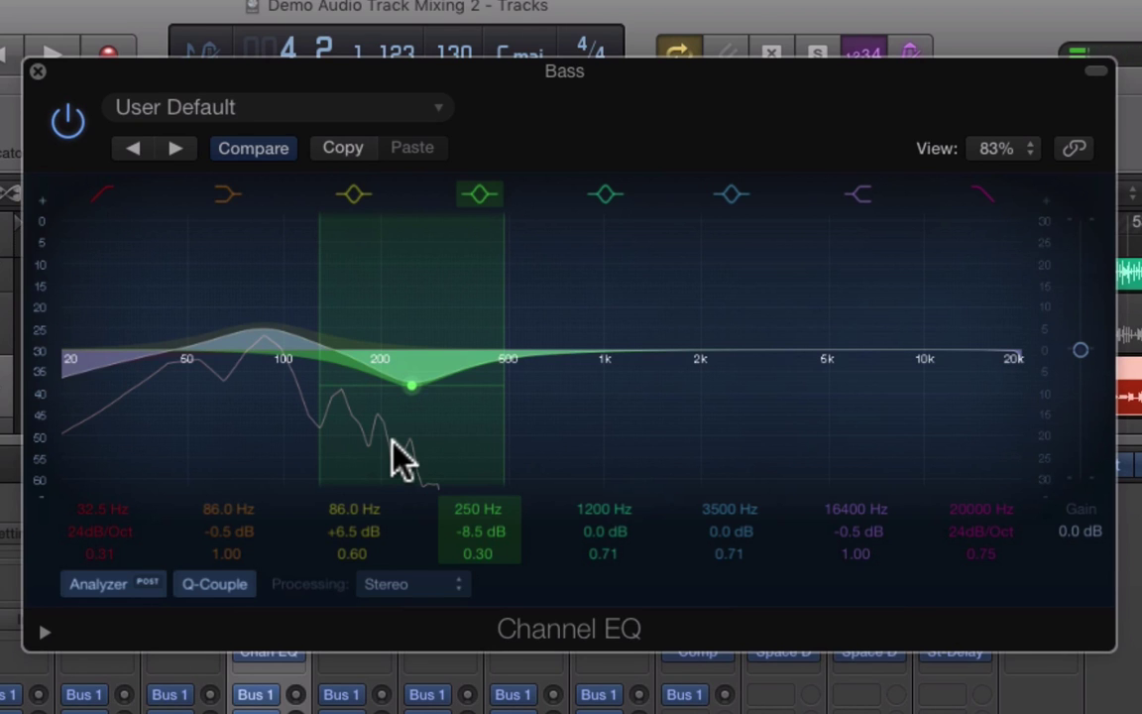
click(66, 117)
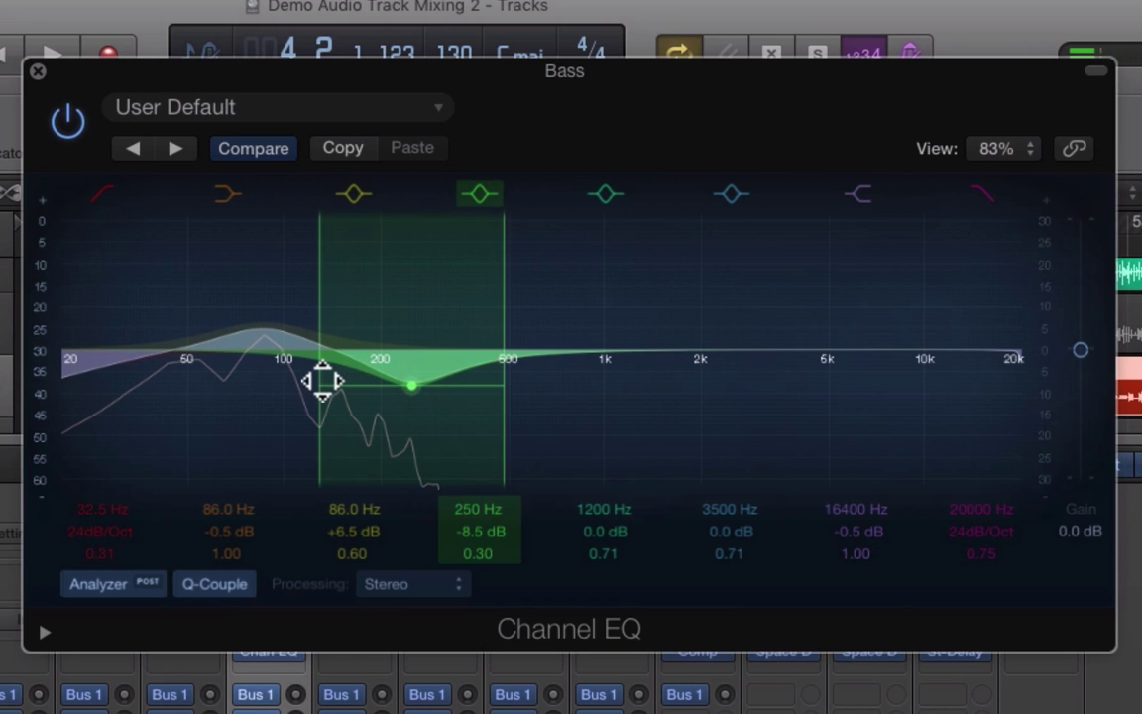
Reshape band 4's Q so the dip becomes -11.0 dB at 240 Hz with Q 0.48.
drag(320, 384, 424, 402)
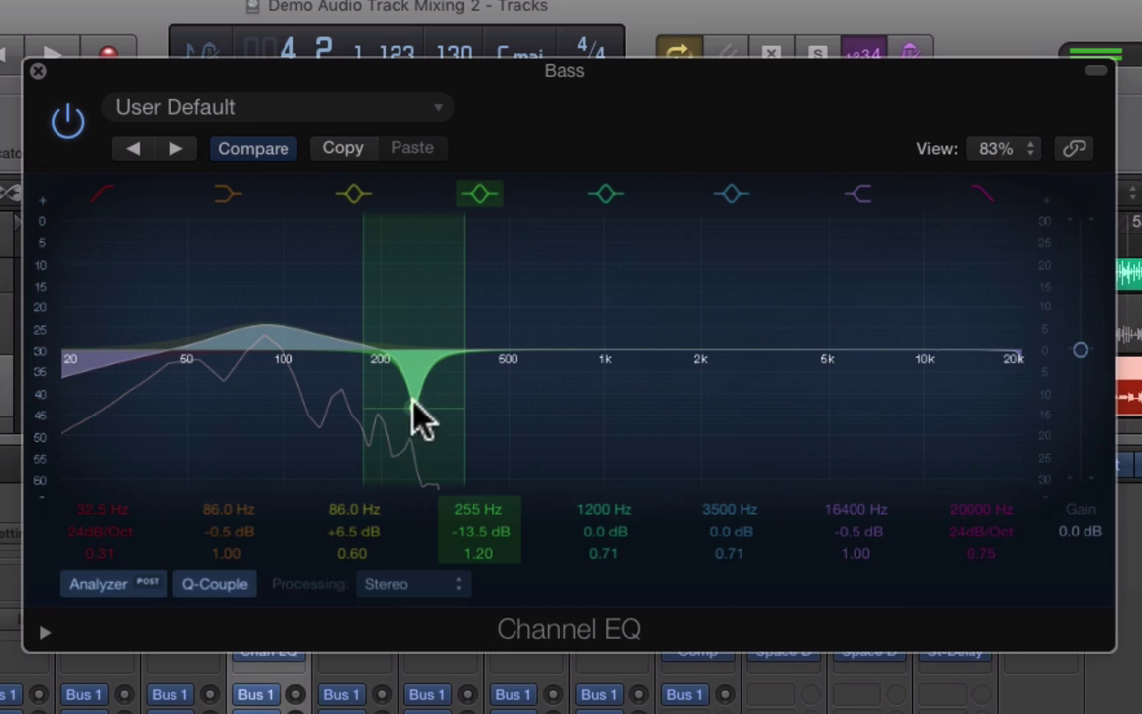
drag(363, 400, 414, 400)
click(342, 397)
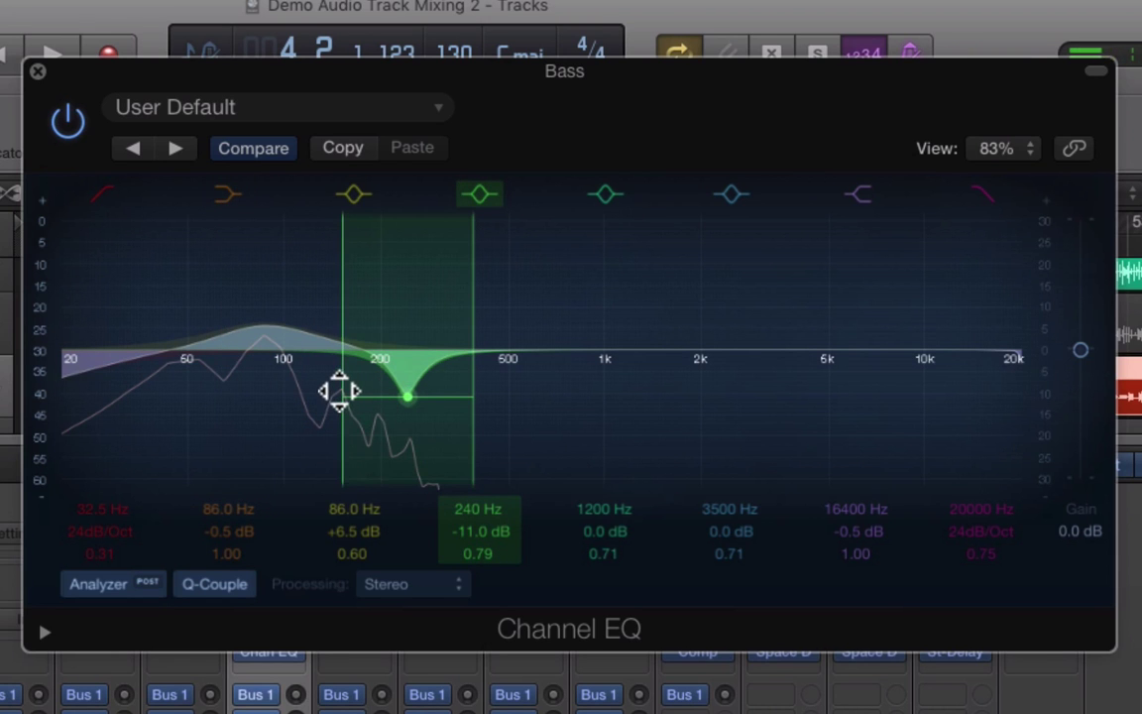
drag(339, 388, 326, 387)
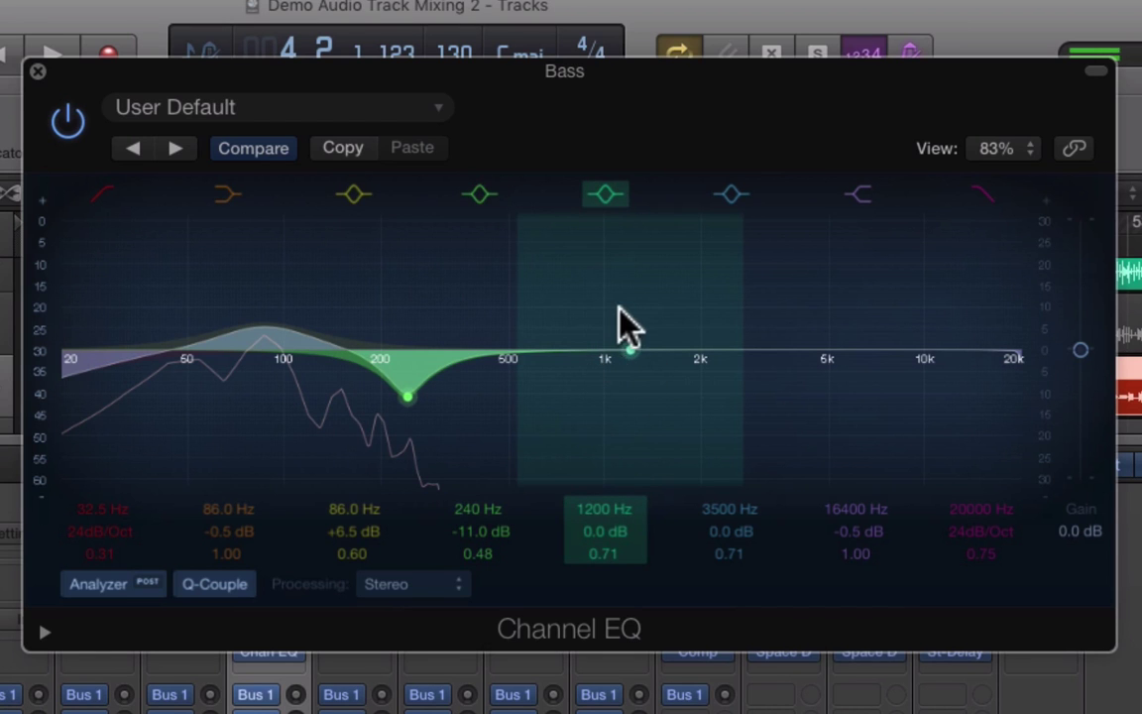
Raise band 5 to +8.0 dB at 1160 Hz and drop band 6 to -9.5 dB at 4600 Hz.
drag(631, 353, 629, 314)
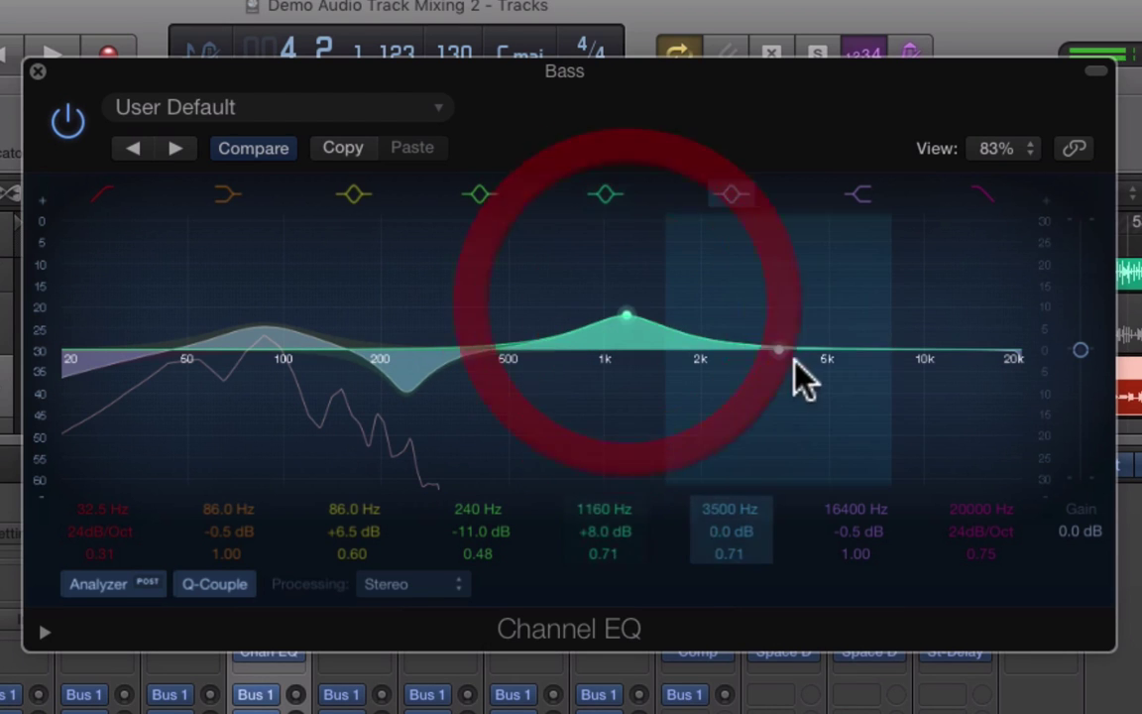
drag(777, 353, 841, 424)
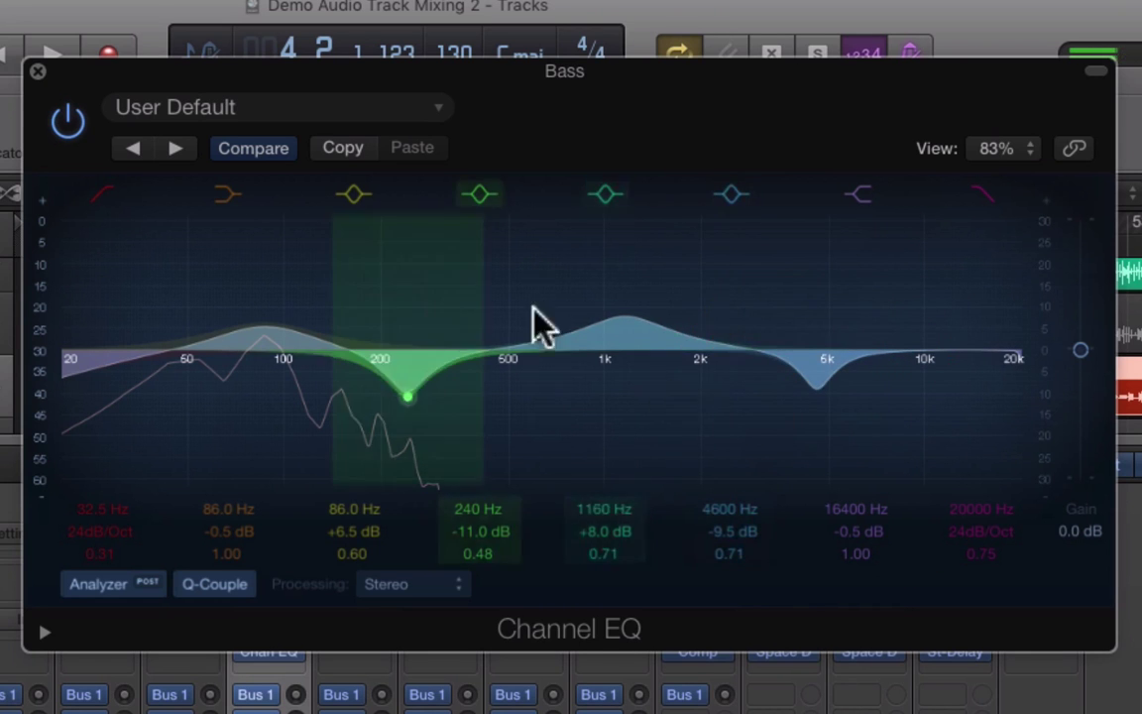